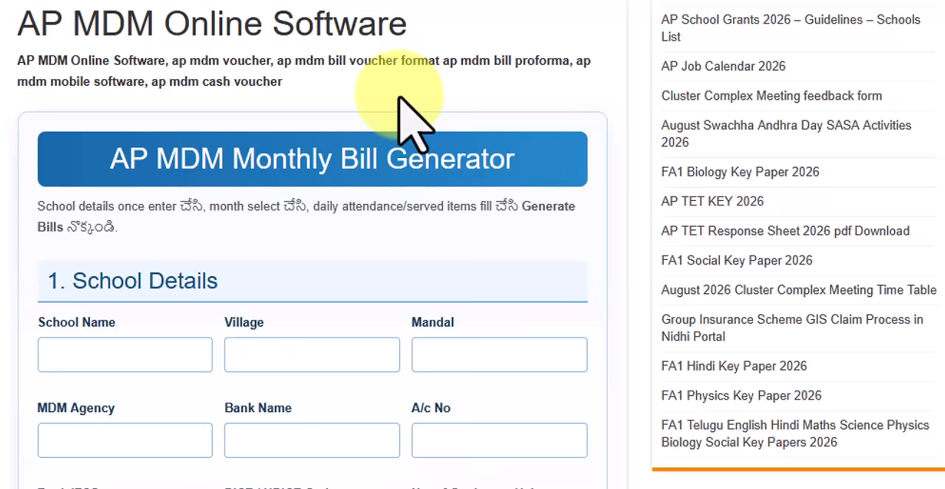
scroll(414, 118, down, 3)
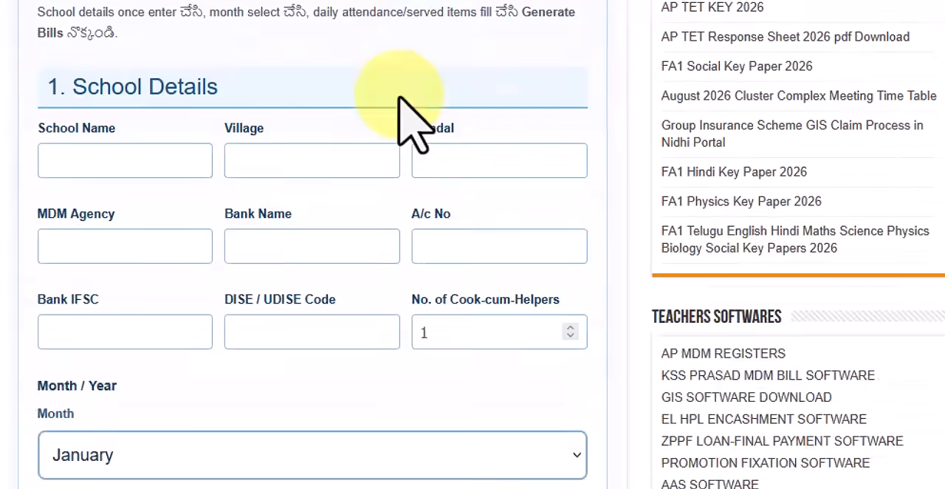
scroll(411, 116, up, 4)
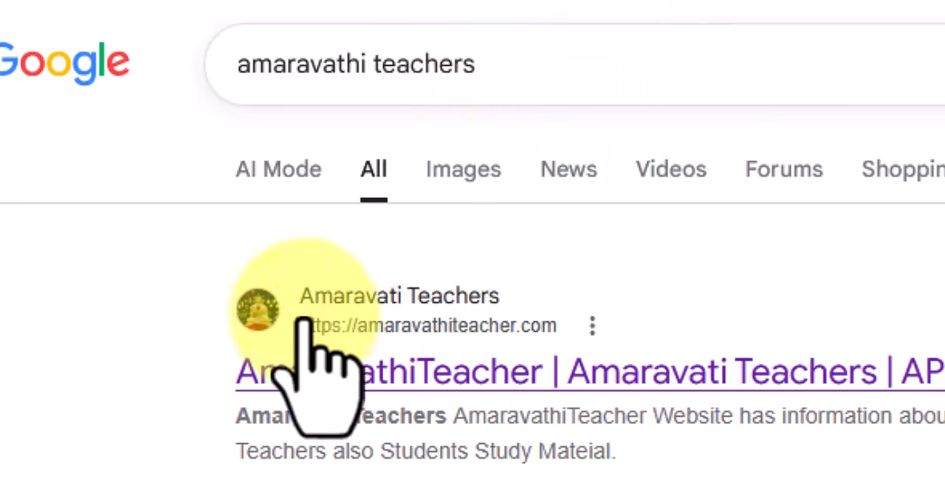
Open the Amaravati Teachers website from the search results and go to its AP MDM Bill Online Software page.
click(353, 306)
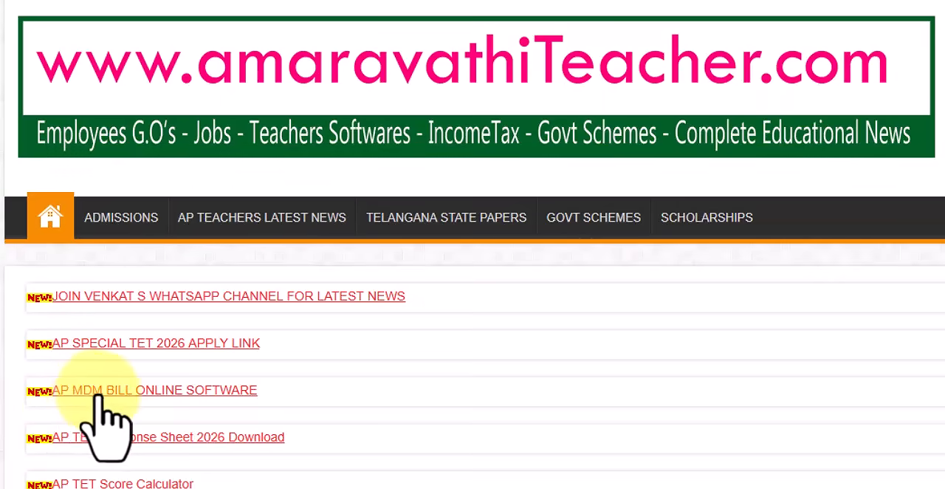
click(207, 395)
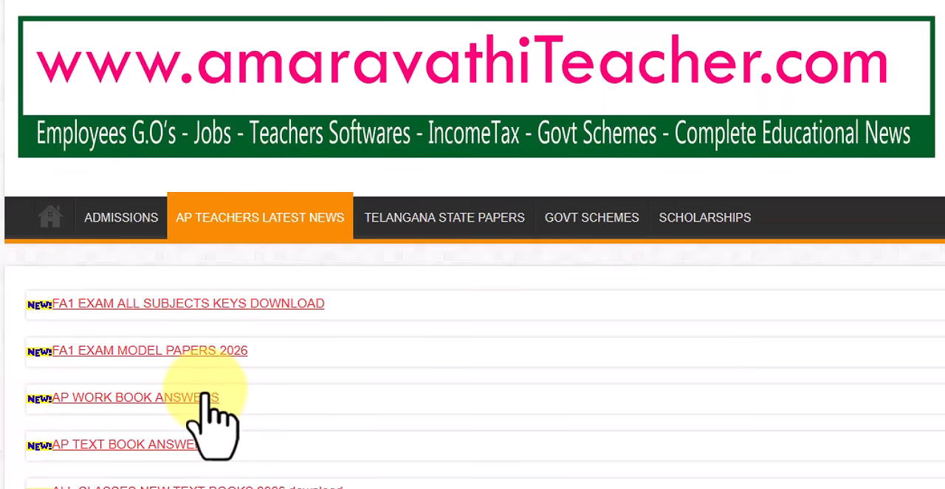
scroll(214, 413, down, 9)
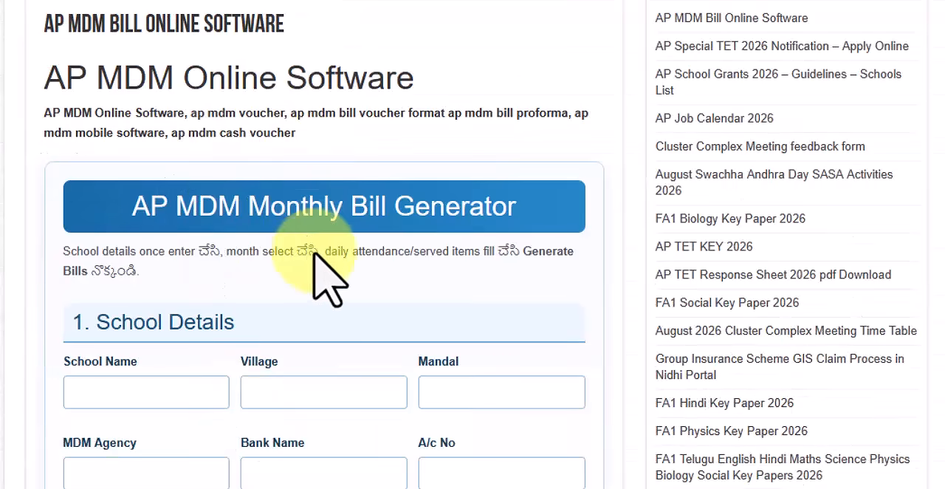
Look through the monthly bill generator form from the school details to the rates used.
scroll(332, 303, down, 10)
scroll(332, 310, down, 20)
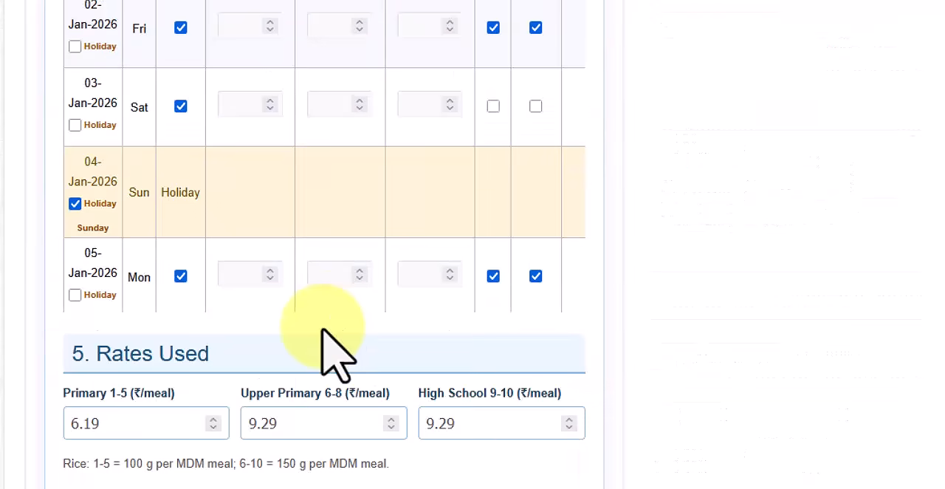
scroll(332, 351, up, 20)
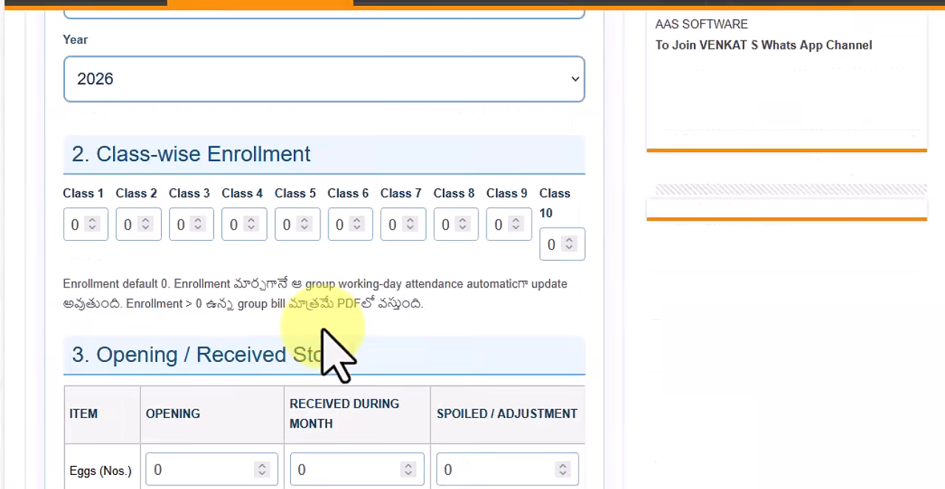
scroll(336, 354, up, 3)
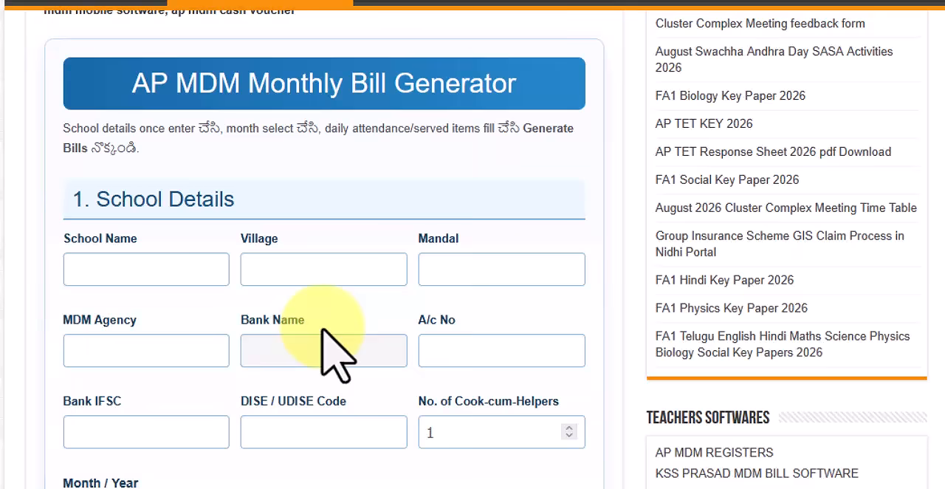
scroll(335, 354, up, 2)
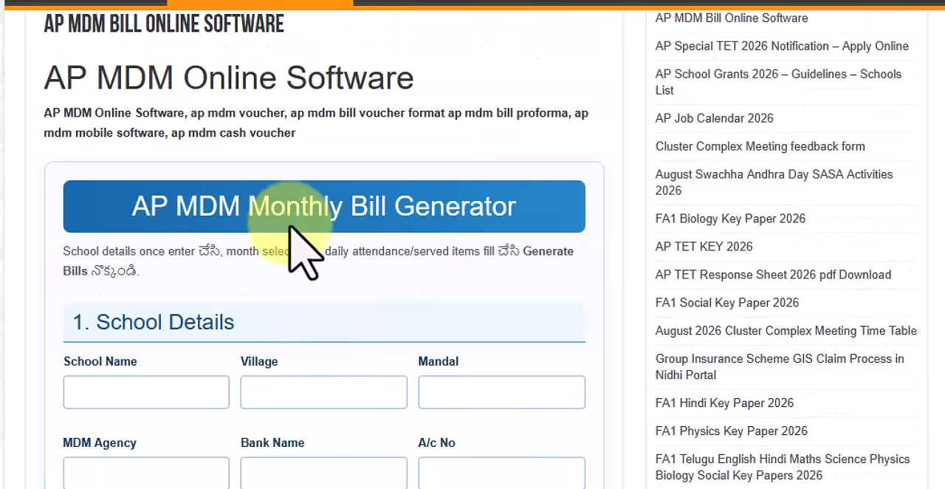
Set the bill month to August and check the year selection.
scroll(284, 217, down, 2)
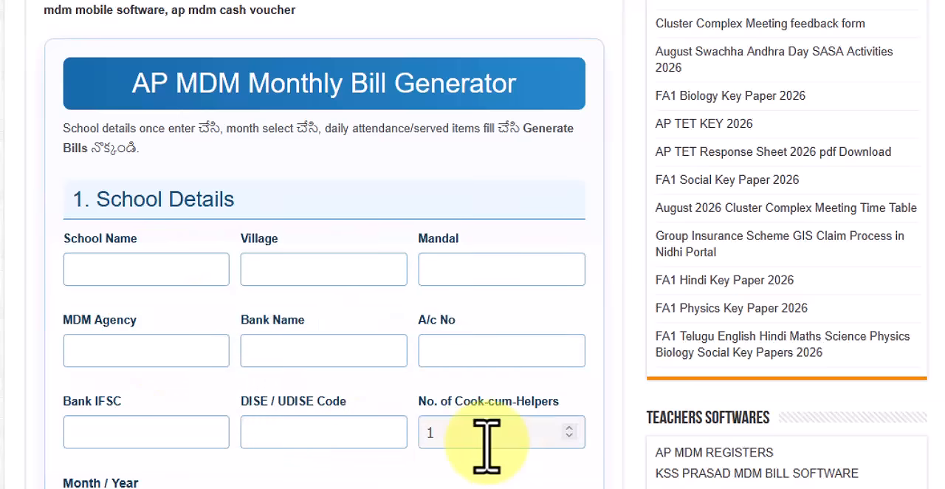
scroll(487, 442, down, 3)
click(179, 379)
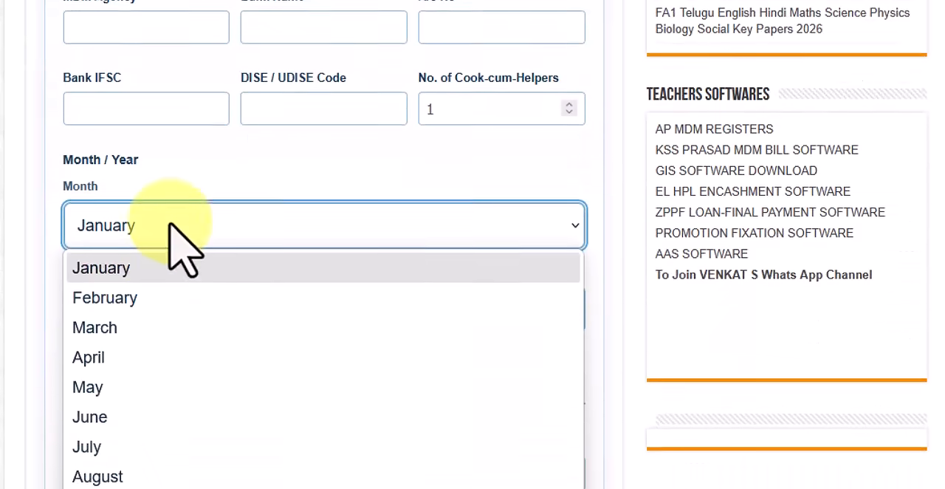
click(191, 436)
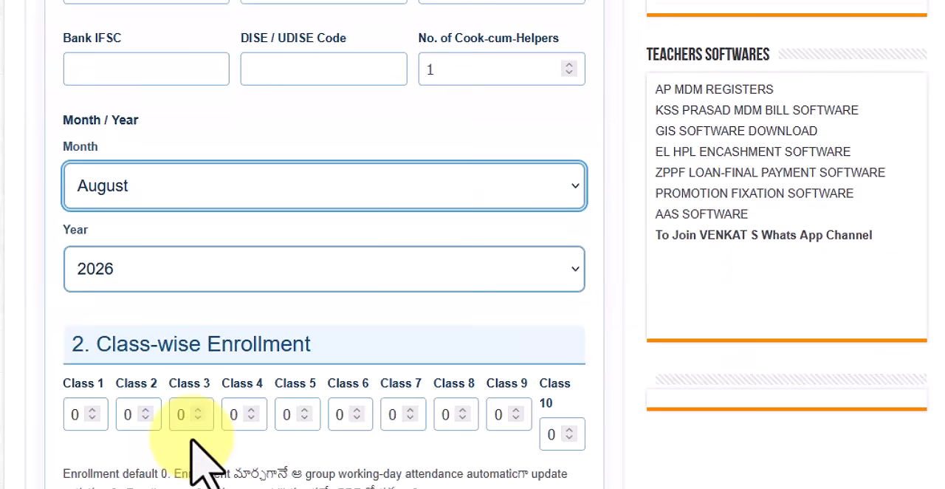
click(216, 263)
click(210, 272)
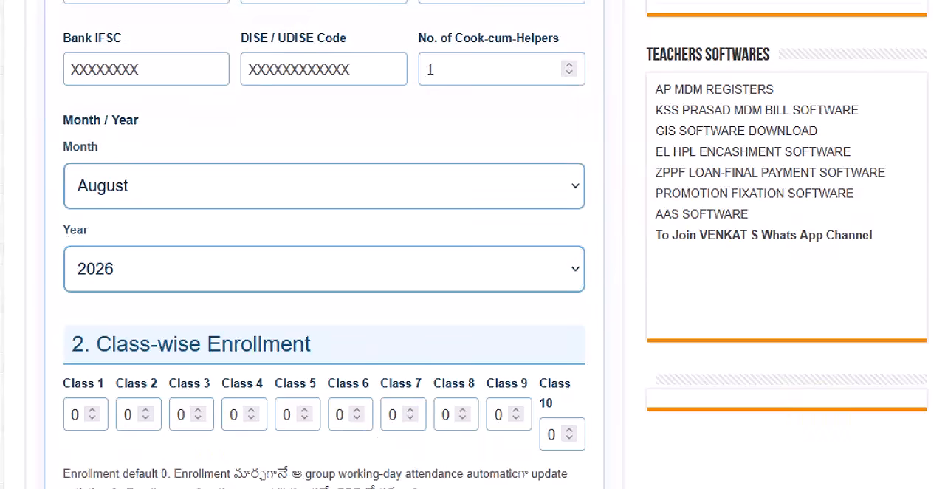
Review the form's class-wise enrollment, stock, calendar and rates sections and the PDF generation option.
scroll(538, 169, up, 3)
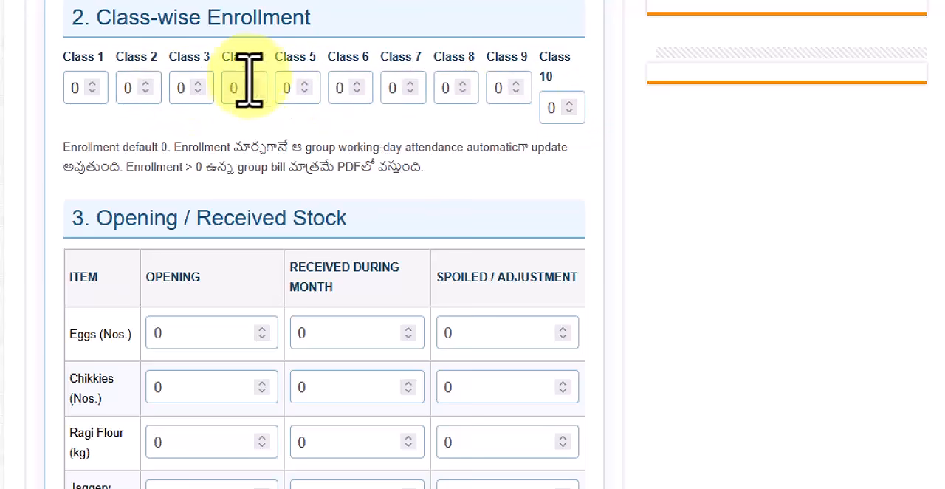
scroll(423, 347, down, 5)
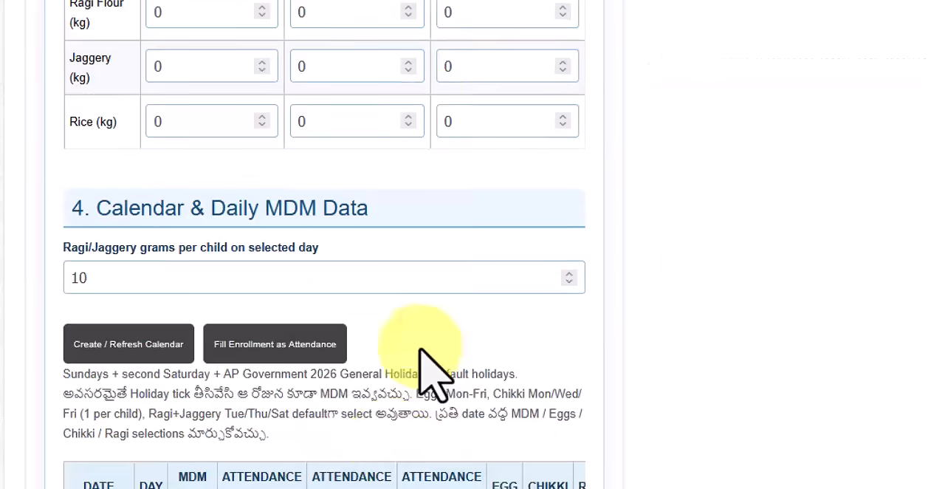
scroll(422, 347, down, 10)
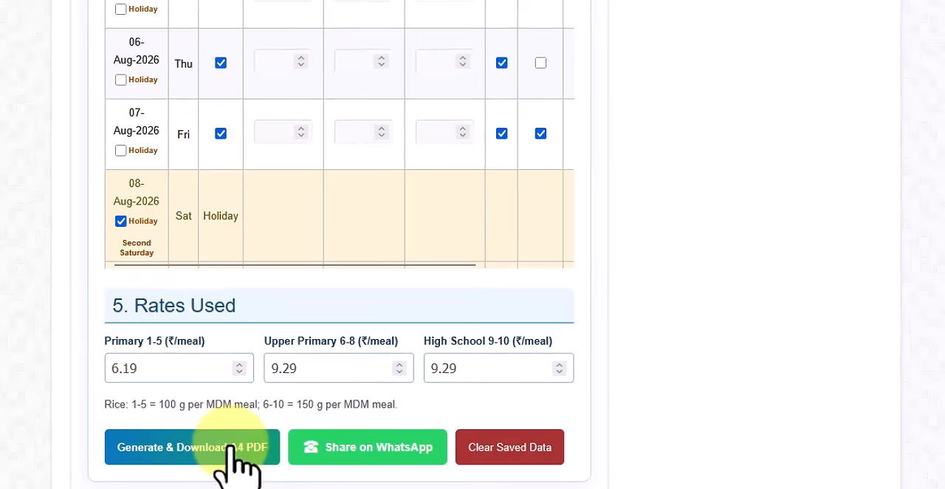
scroll(236, 461, up, 12)
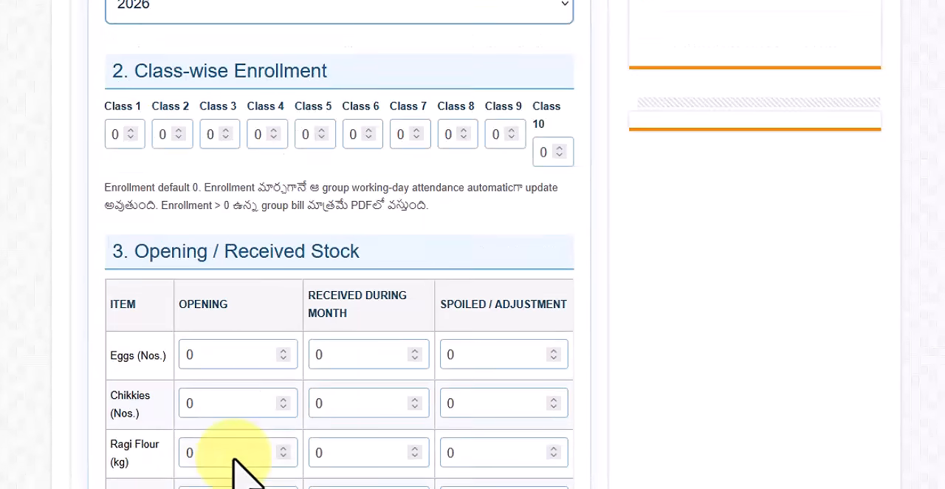
scroll(235, 459, up, 1)
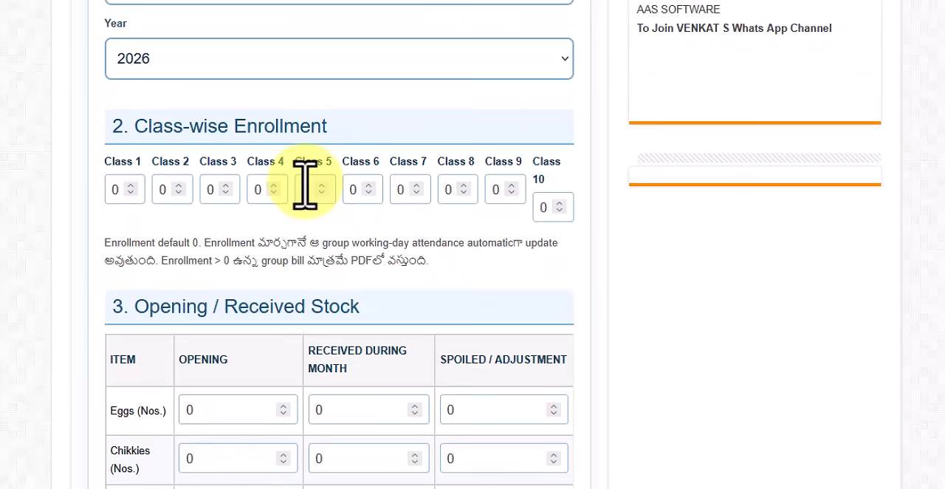
scroll(204, 337, down, 12)
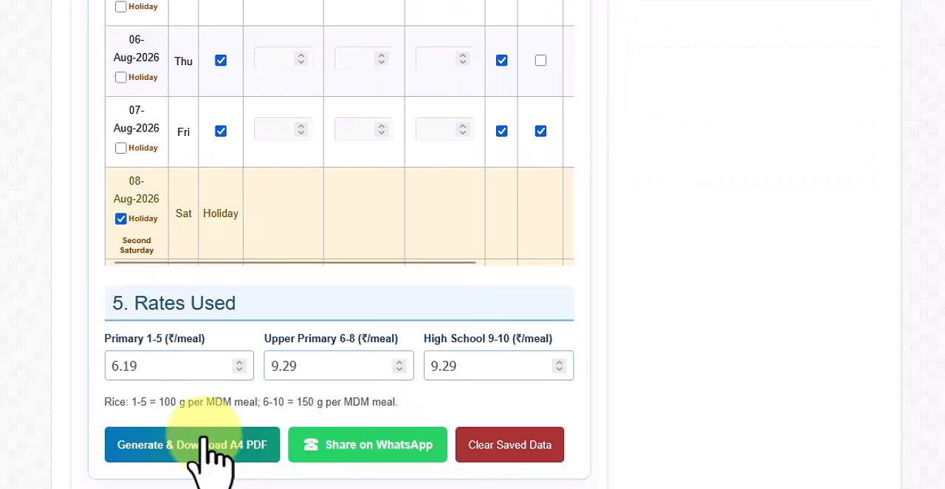
scroll(214, 446, up, 8)
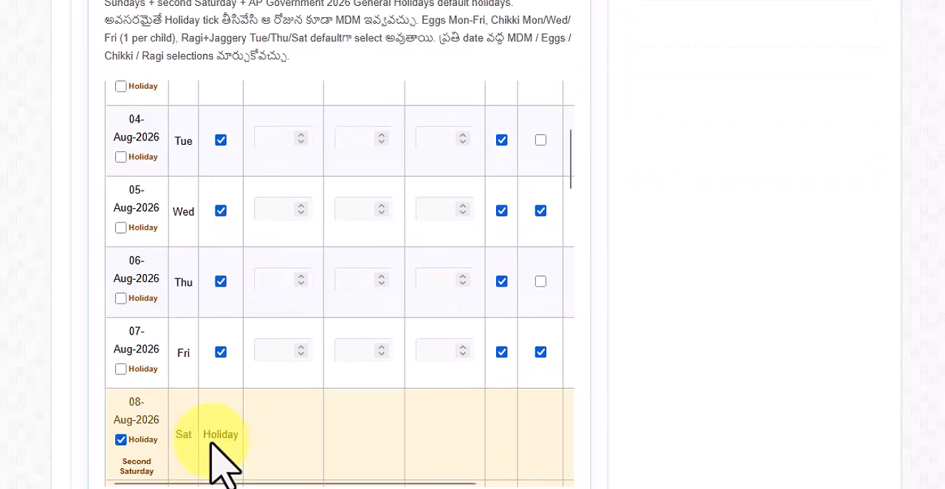
scroll(214, 462, up, 6)
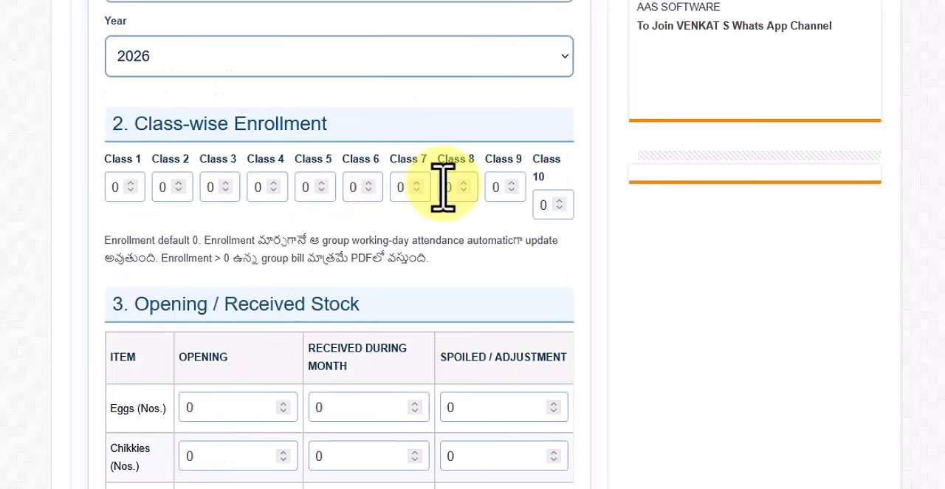
scroll(274, 365, down, 14)
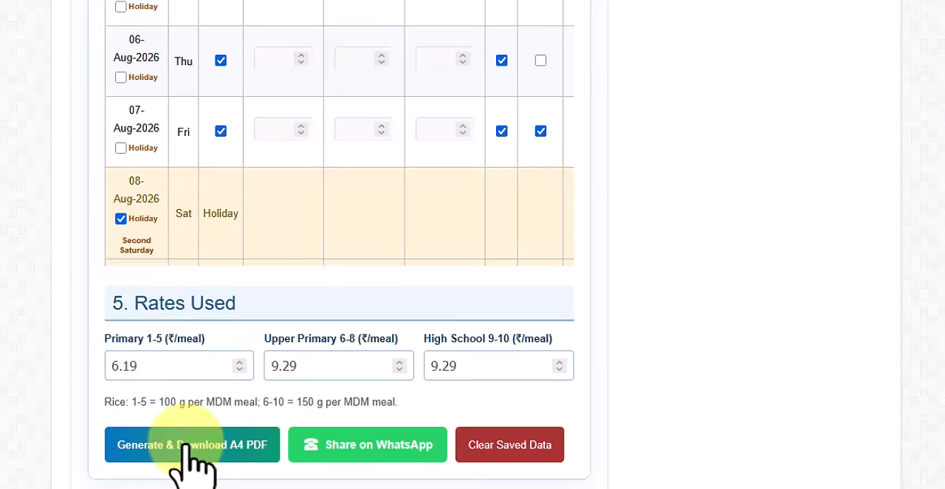
scroll(192, 458, up, 15)
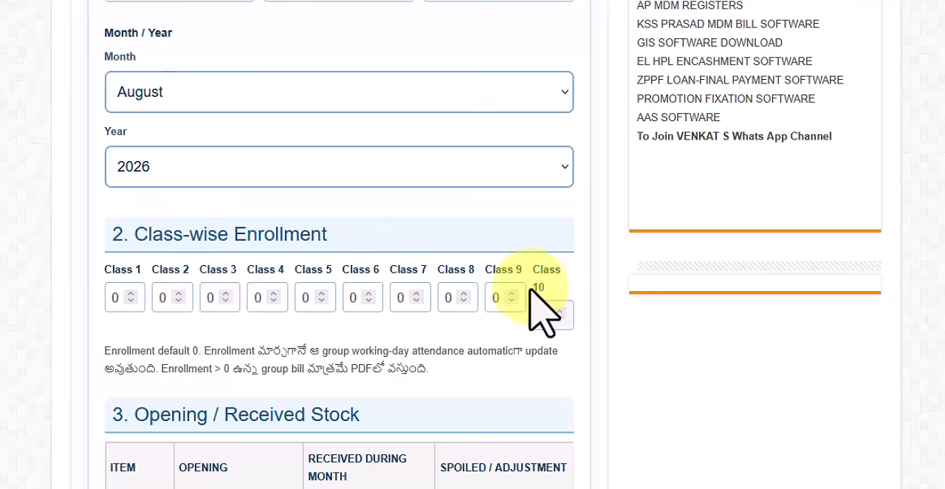
Examine the opening and received stock entries and the ragi/jaggery grams per child setting.
scroll(169, 10, down, 5)
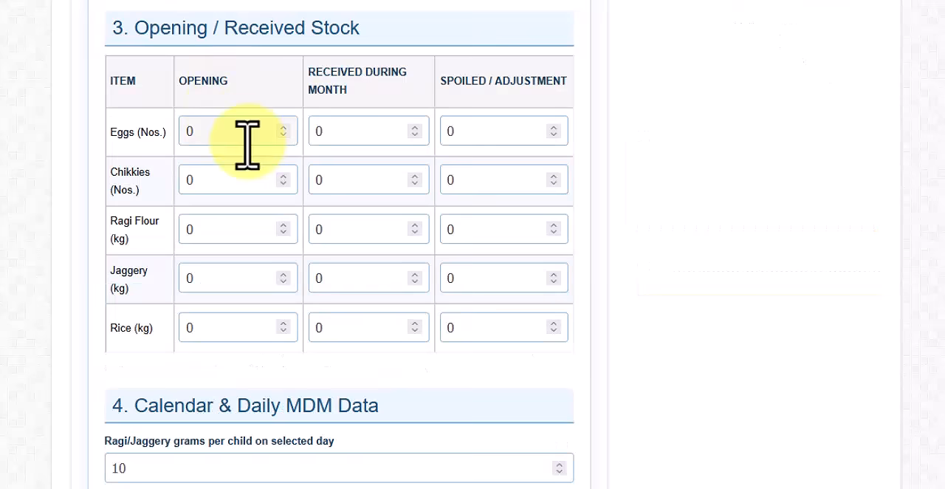
double_click(186, 131)
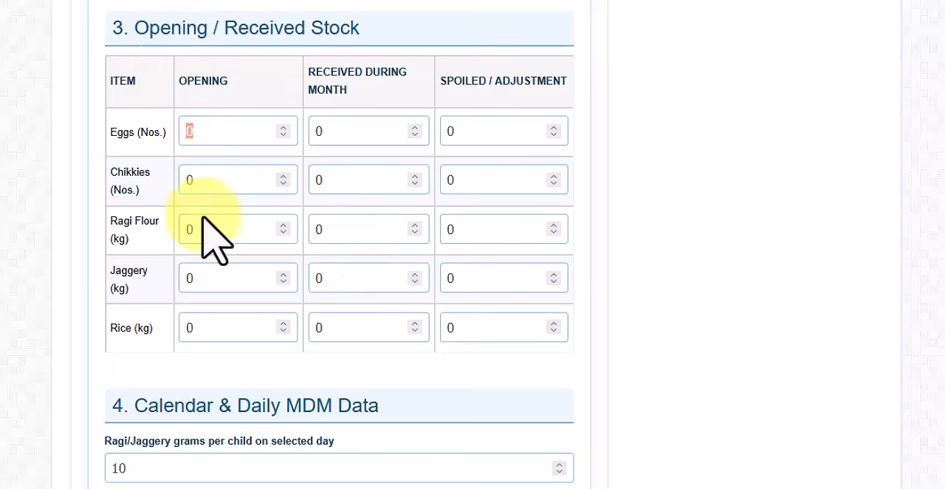
scroll(200, 210, down, 4)
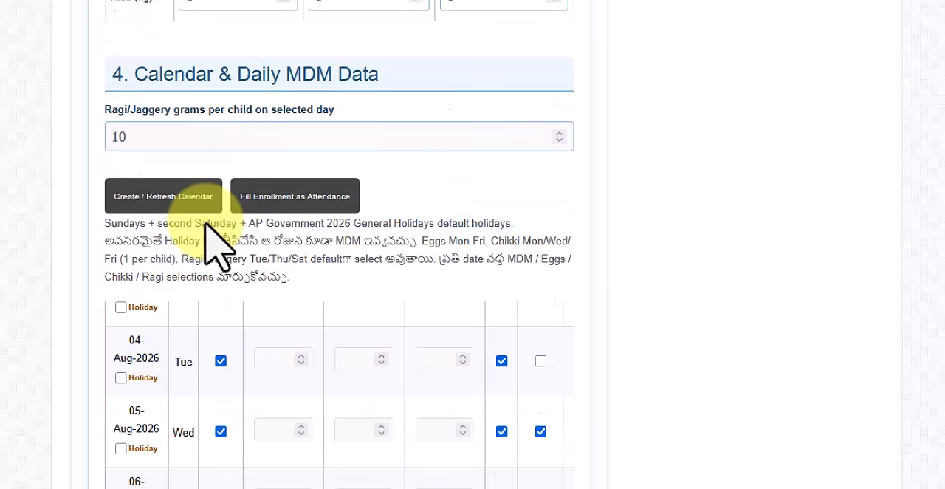
click(138, 138)
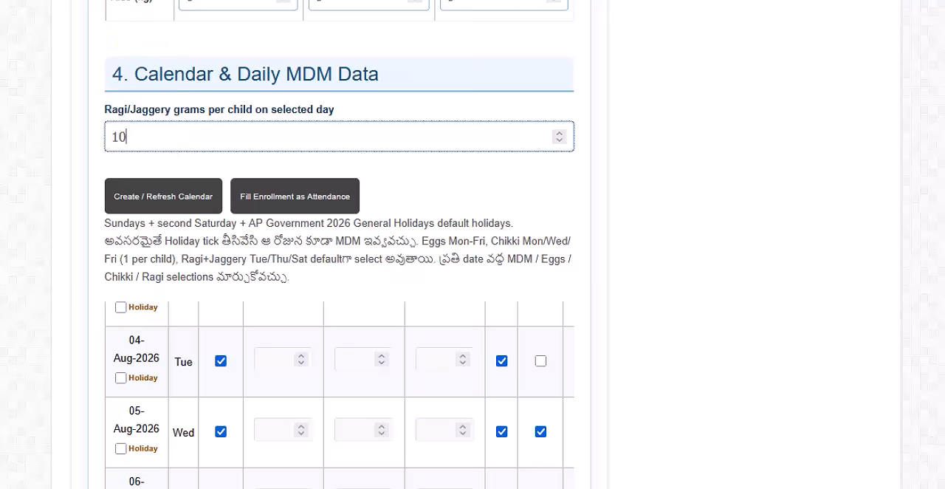
click(177, 77)
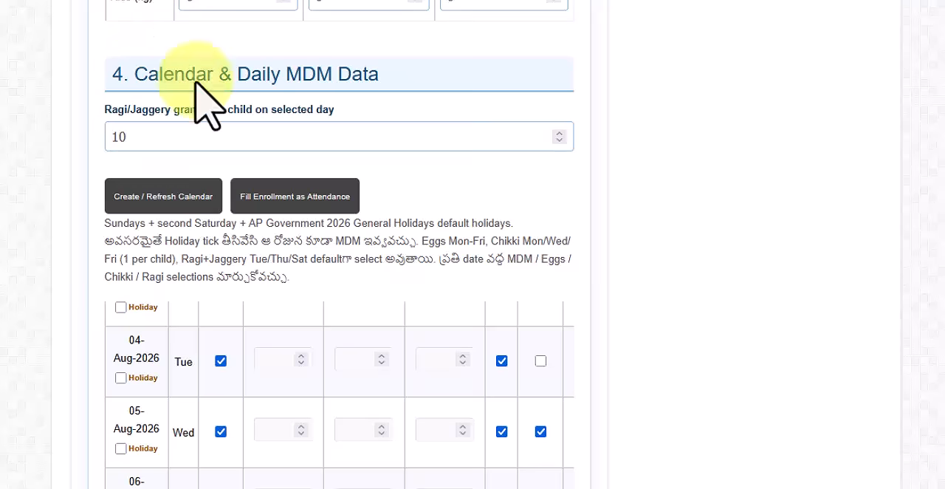
Examine the August daily MDM calendar, including its holidays and attendance columns.
scroll(197, 81, down, 3)
scroll(197, 92, up, 2)
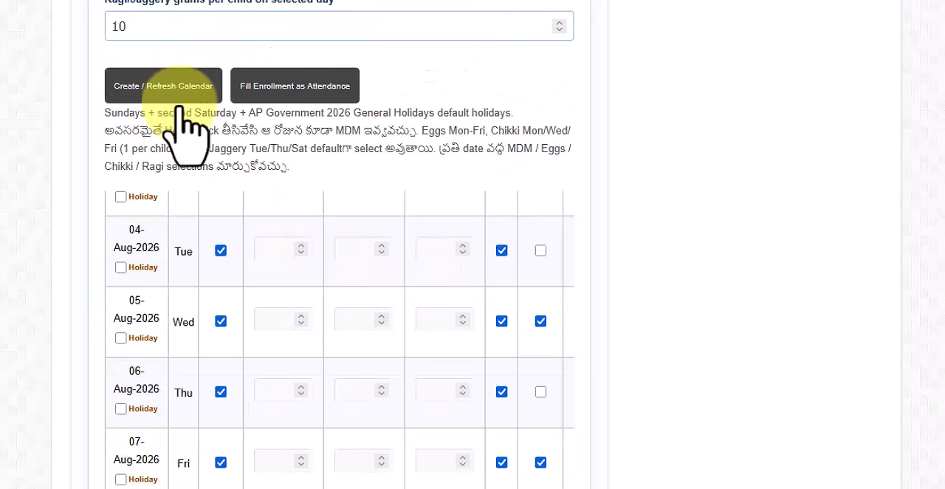
scroll(336, 343, up, 3)
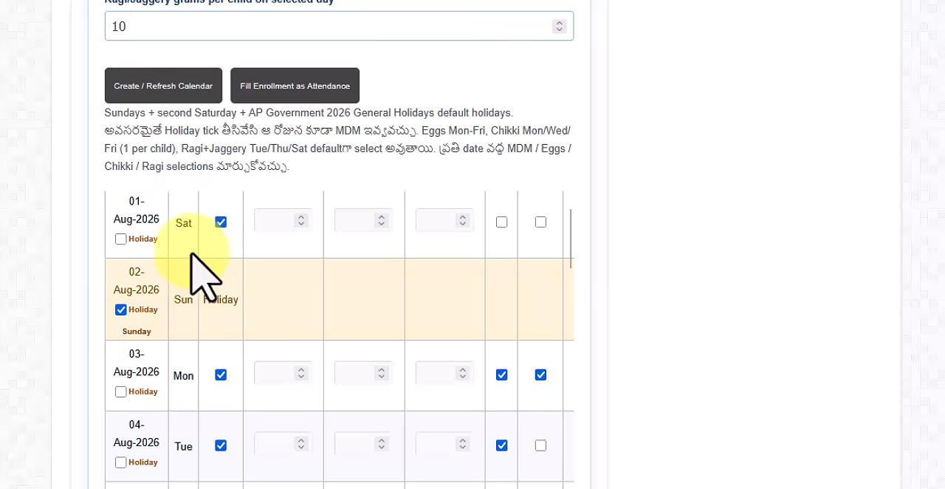
scroll(401, 379, up, 1)
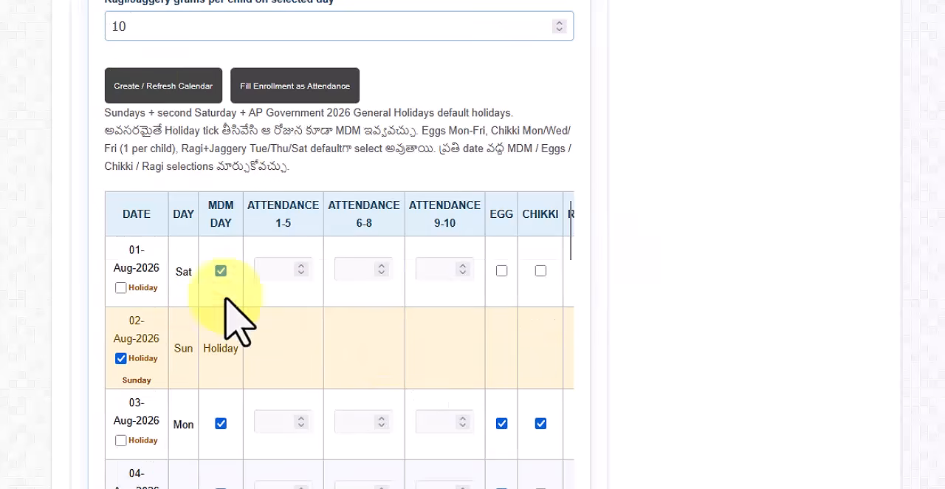
Change the bill month to September.
scroll(452, 369, up, 15)
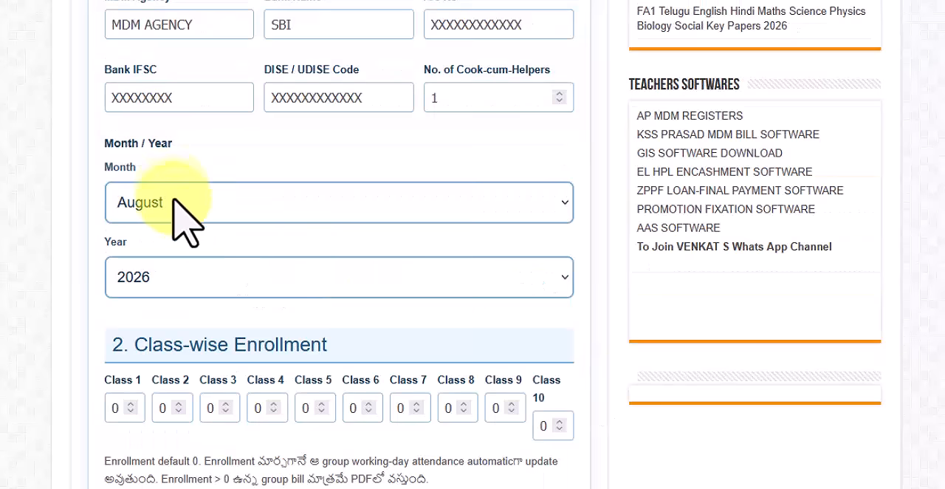
click(175, 207)
click(175, 207)
click(175, 207)
click(210, 453)
Examine the September daily MDM calendar with its holiday, attendance, egg and chikki selections.
scroll(214, 465, down, 12)
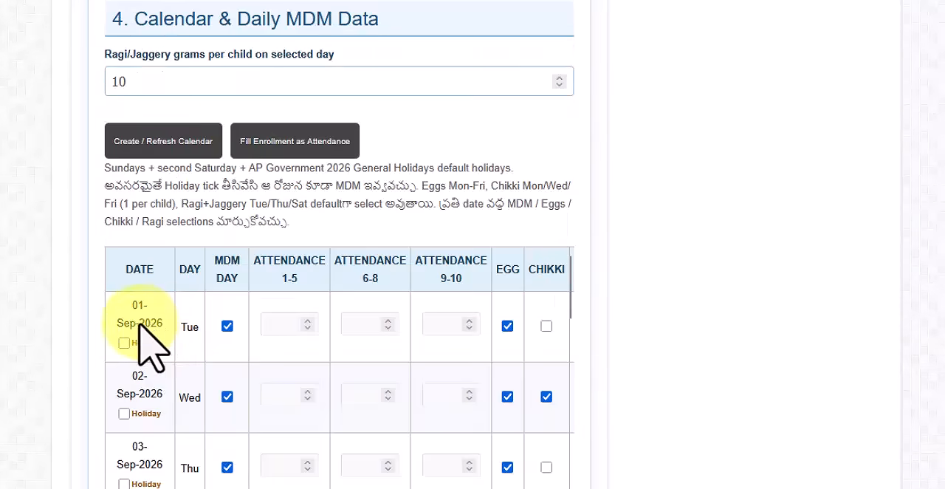
scroll(158, 472, down, 5)
scroll(157, 475, down, 1)
scroll(158, 474, up, 7)
scroll(177, 454, up, 2)
scroll(856, 302, down, 1)
scroll(856, 303, down, 2)
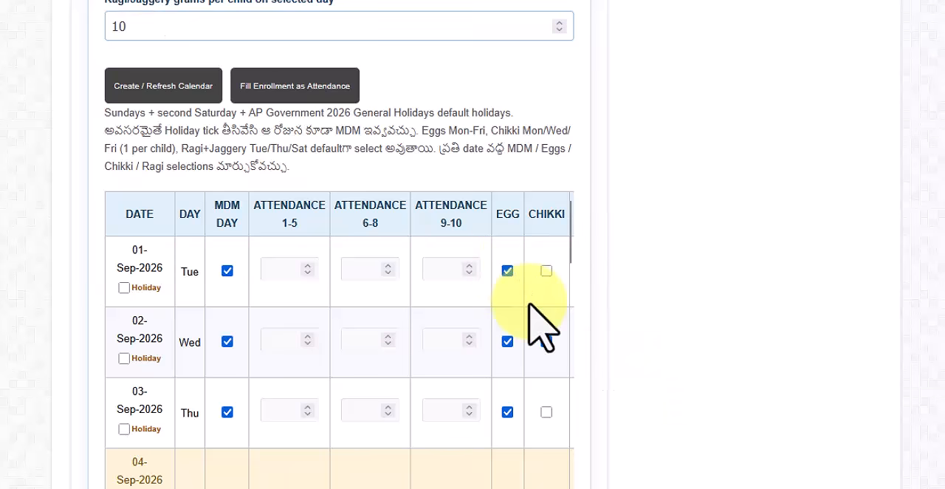
click(547, 341)
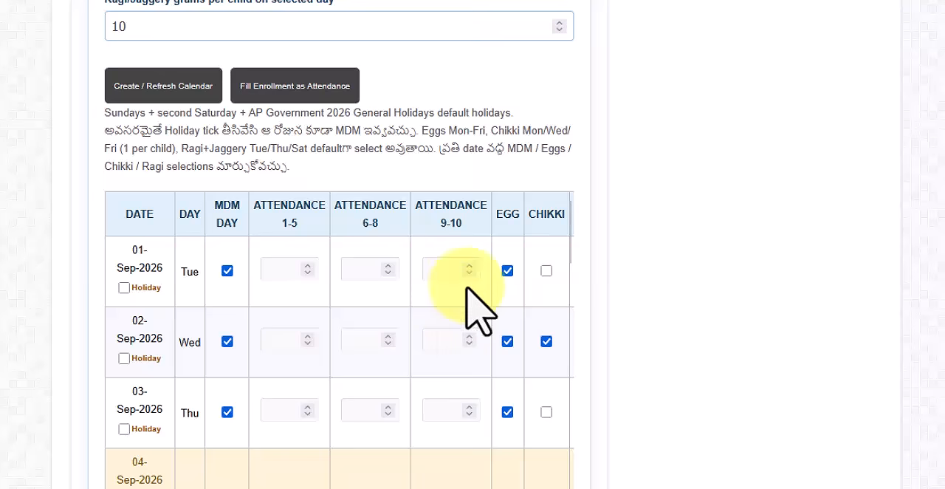
Examine the default egg, chikki and ragi+jaggery selections for the first dates of September 2026.
click(507, 271)
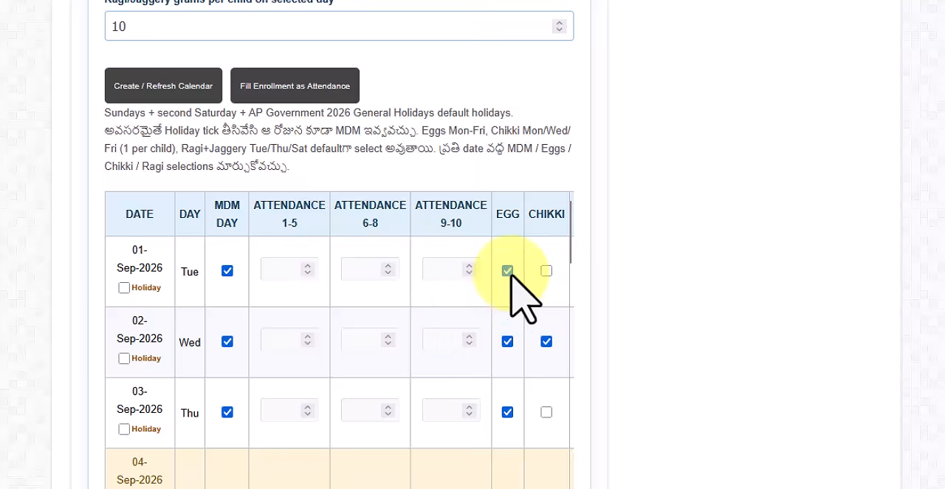
scroll(339, 339, right, 3)
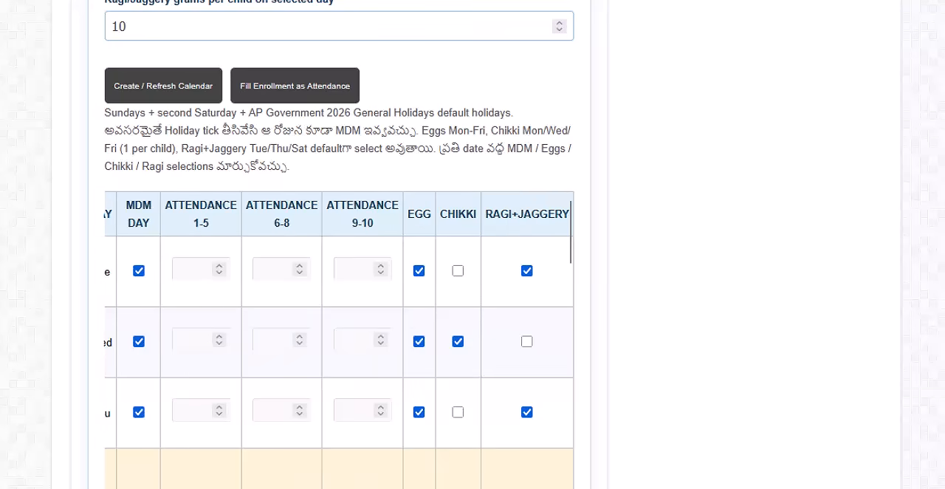
scroll(340, 340, left, 3)
scroll(339, 340, right, 3)
scroll(339, 340, left, 3)
scroll(654, 479, down, 2)
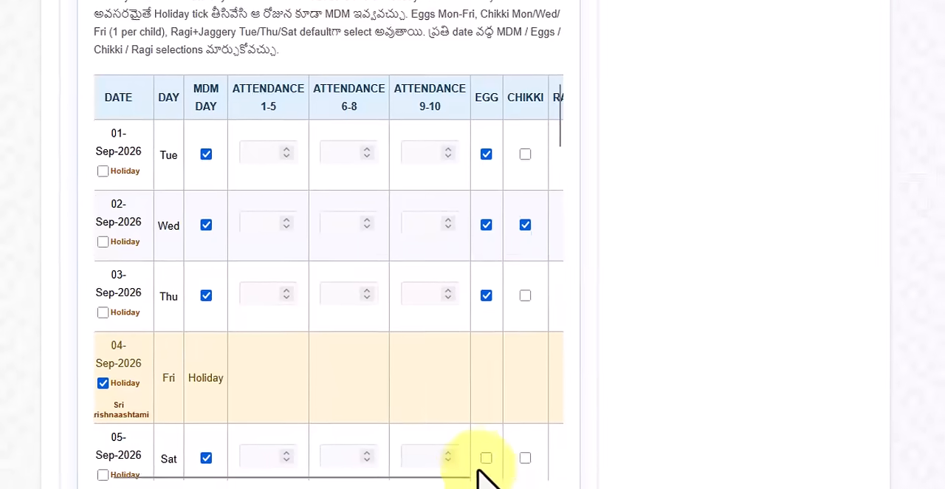
mouse_move(451, 456)
mouse_down()
mouse_move(537, 458)
mouse_move(458, 473)
mouse_up()
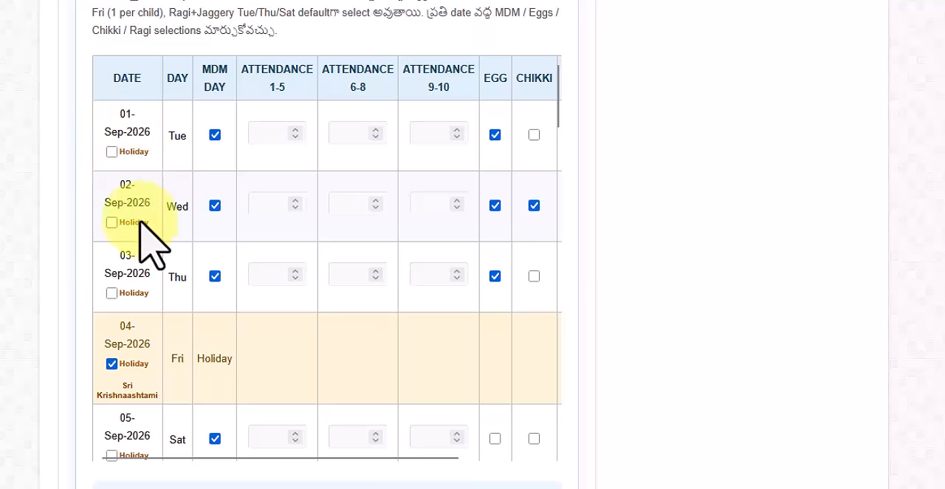
Clear the Holiday mark on Sunday 06-Sep-2026 and try toggling the Sri Krishnaashtami holiday mark on 04-Sep-2026.
scroll(147, 251, down, 3)
scroll(148, 266, up, 3)
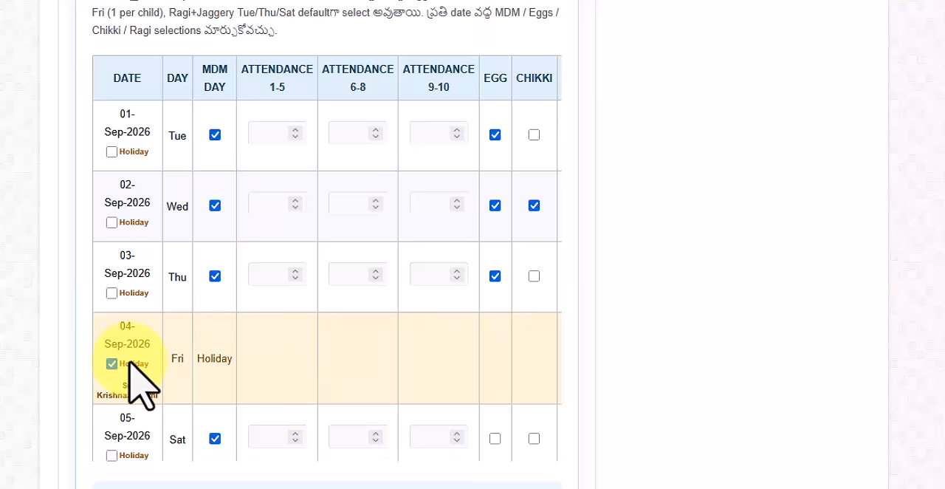
scroll(383, 347, down, 2)
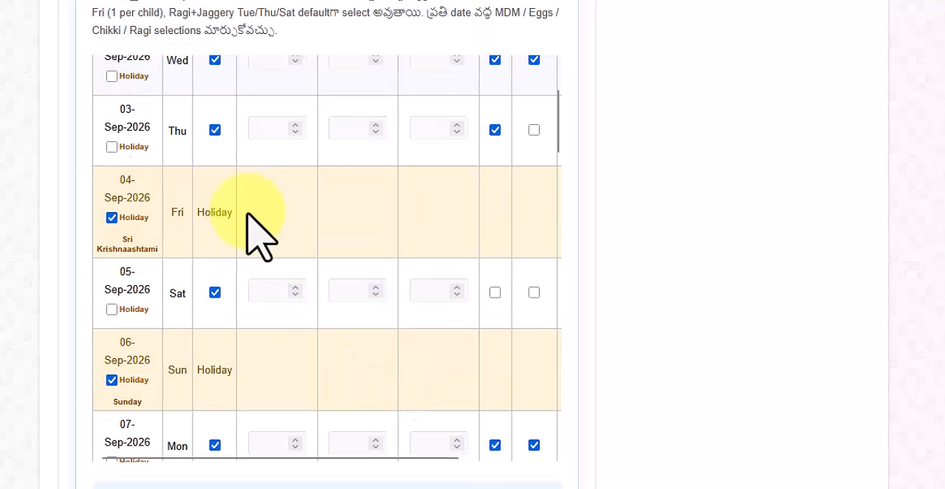
scroll(251, 253, down, 2)
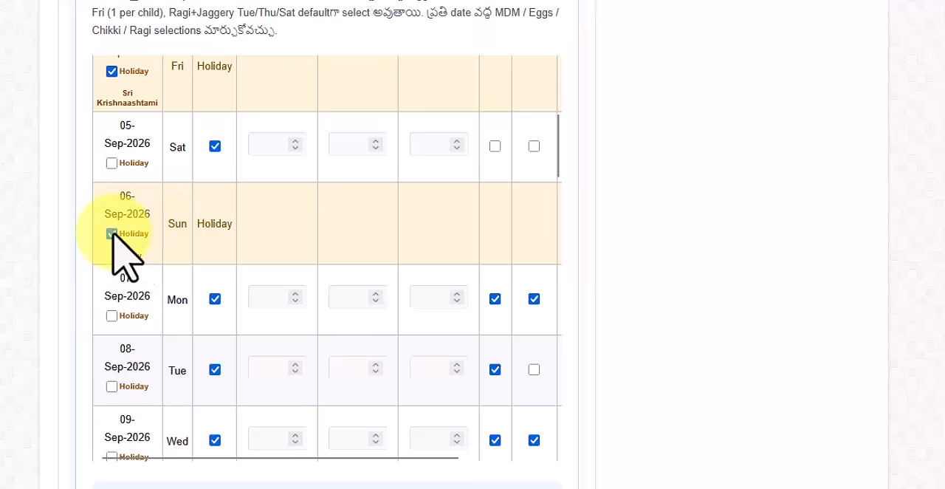
scroll(116, 251, up, 4)
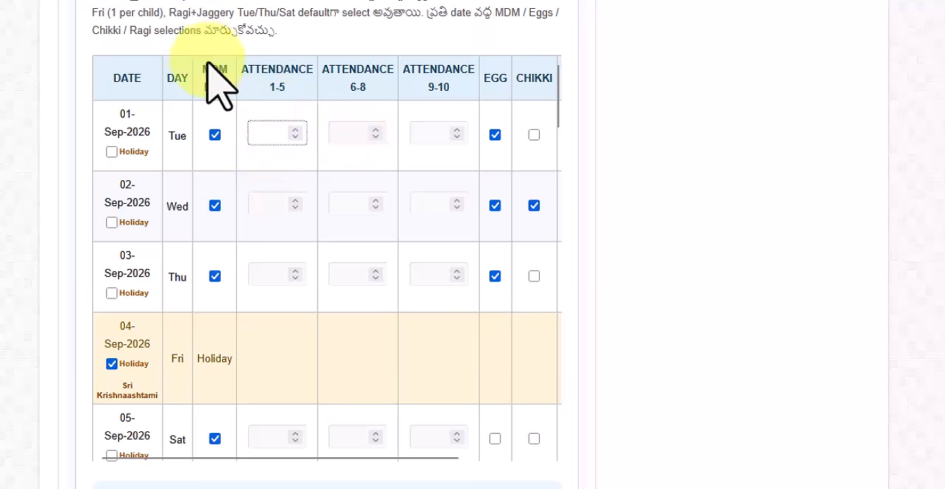
scroll(200, 232, down, 2)
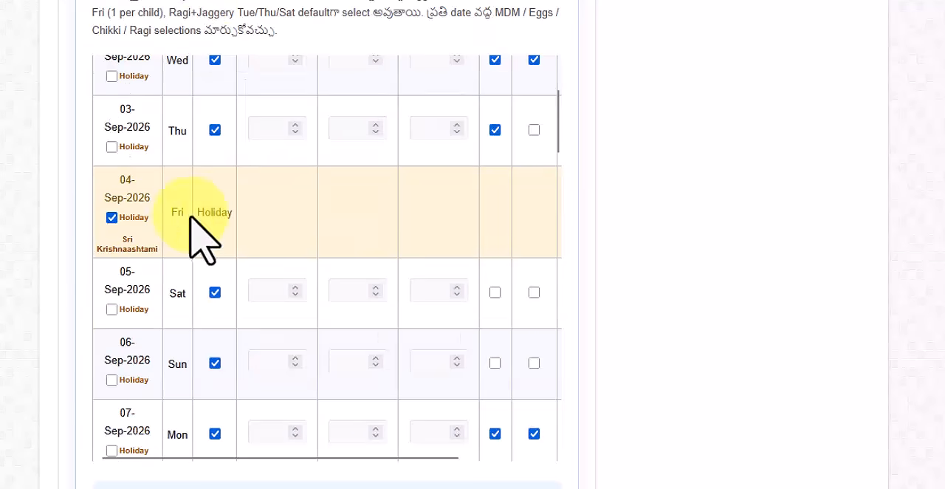
click(111, 217)
scroll(116, 232, down, 2)
click(111, 217)
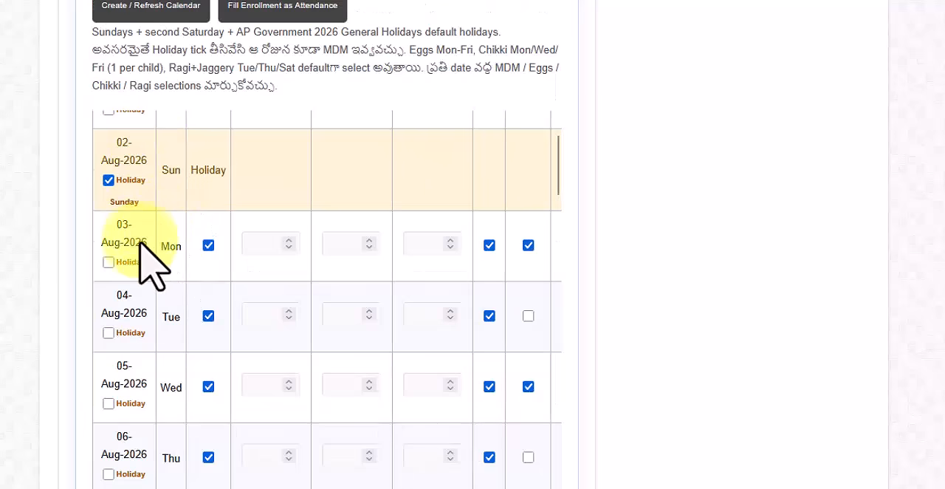
Examine the second Saturday, Sunday and government holidays marked throughout the August 2026 calendar.
scroll(141, 310, down, 5)
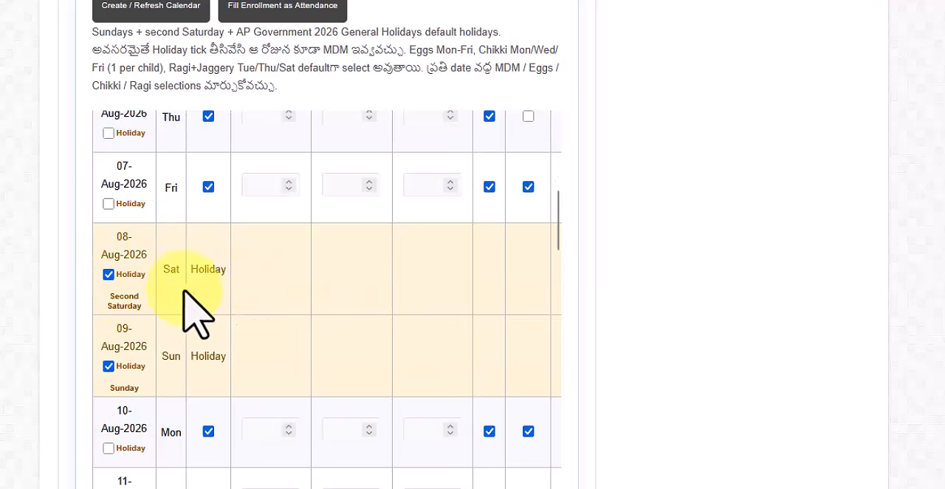
scroll(154, 303, down, 6)
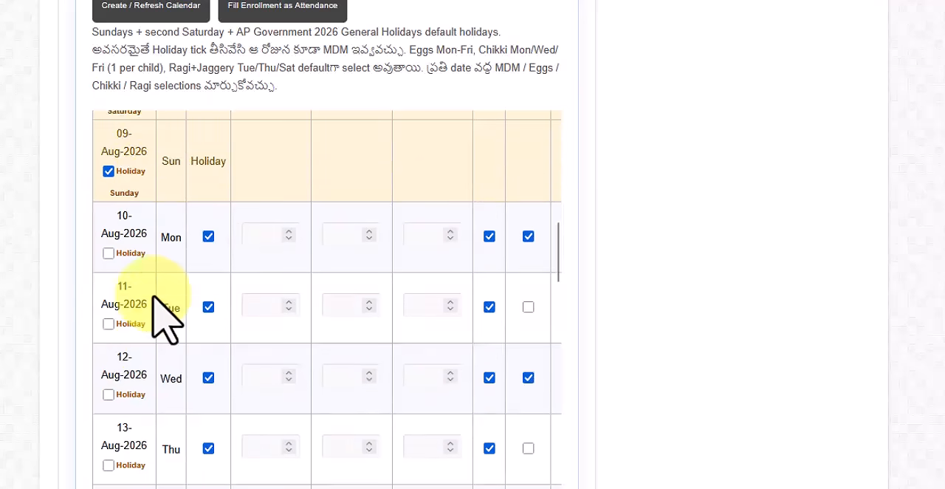
scroll(154, 317, down, 1)
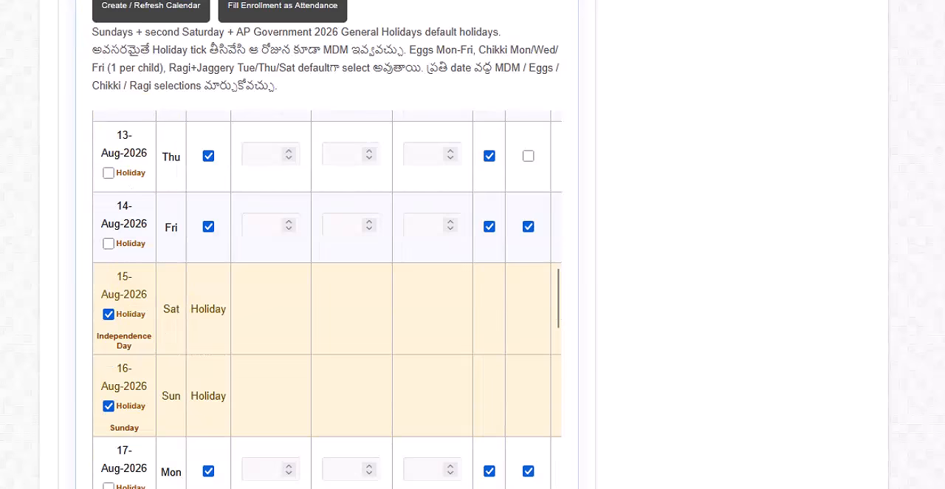
scroll(158, 205, down, 5)
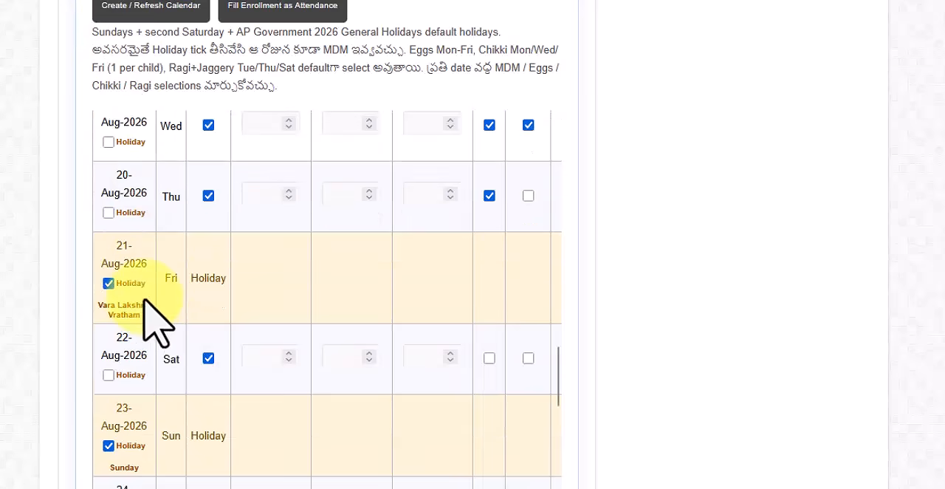
scroll(137, 325, down, 5)
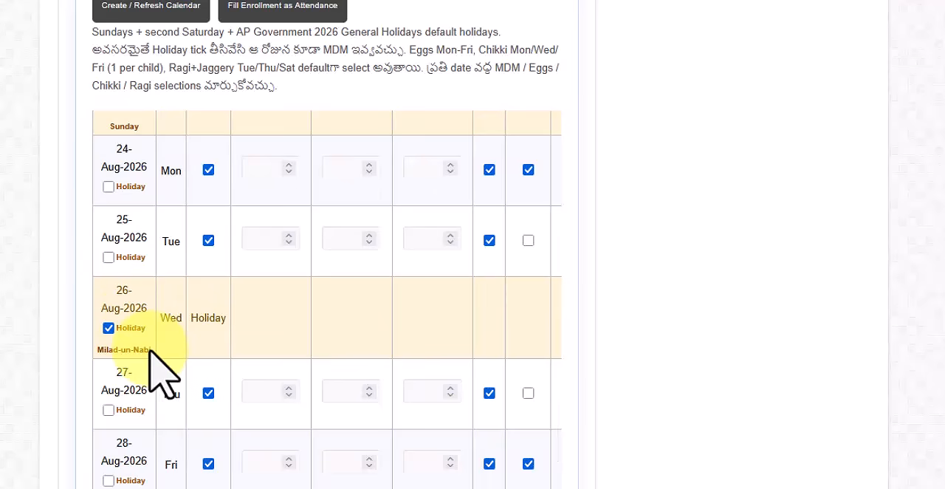
scroll(151, 352, up, 7)
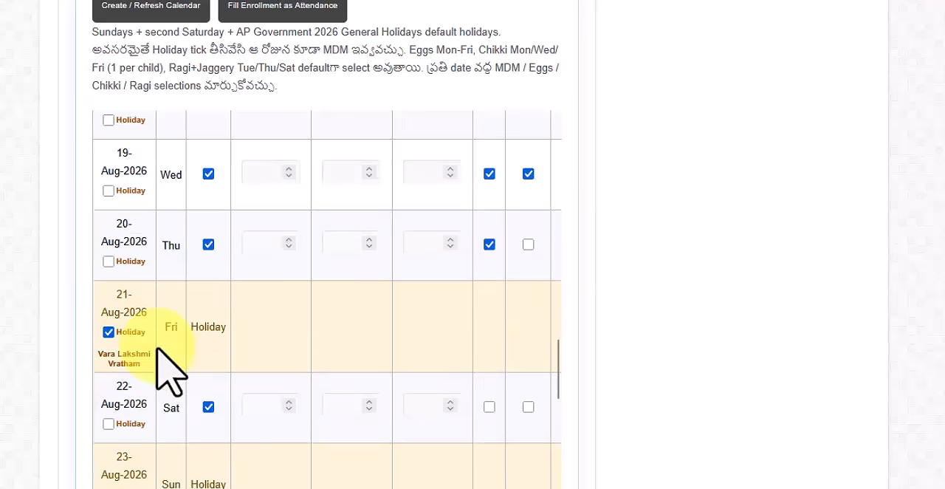
scroll(168, 369, up, 4)
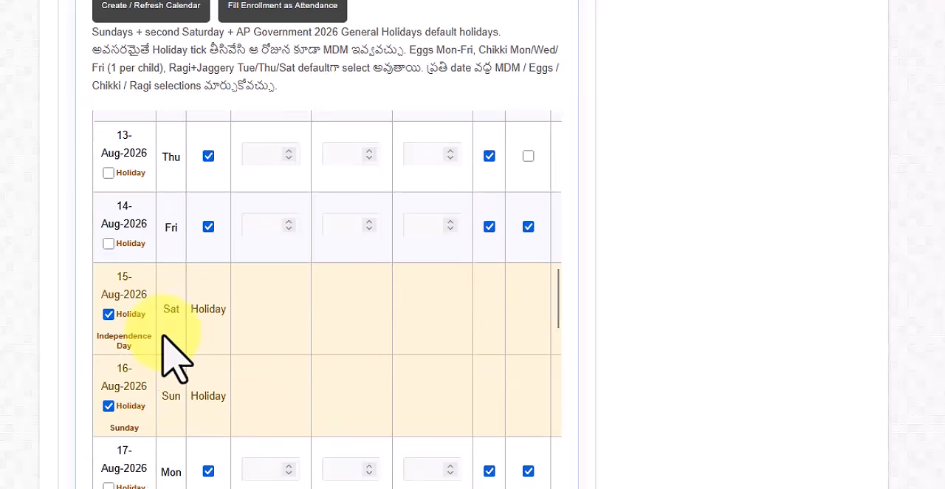
scroll(199, 310, up, 1)
scroll(200, 275, up, 6)
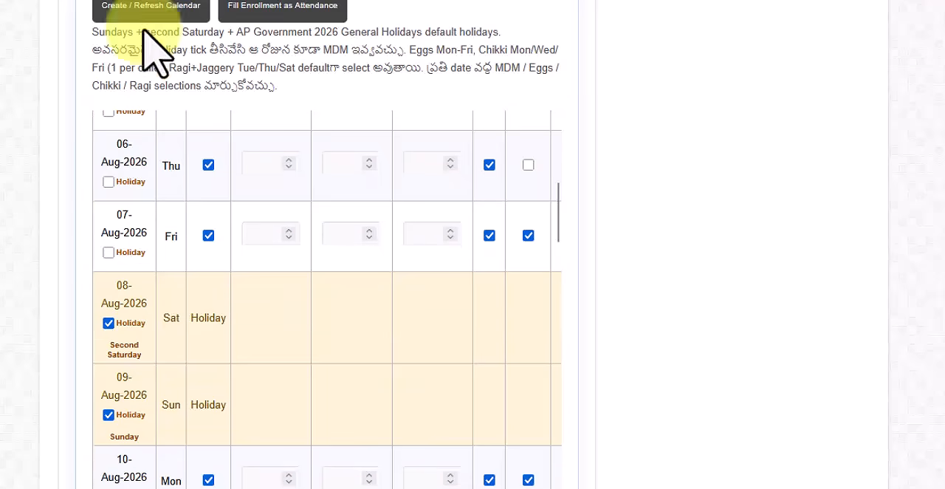
scroll(285, 228, up, 5)
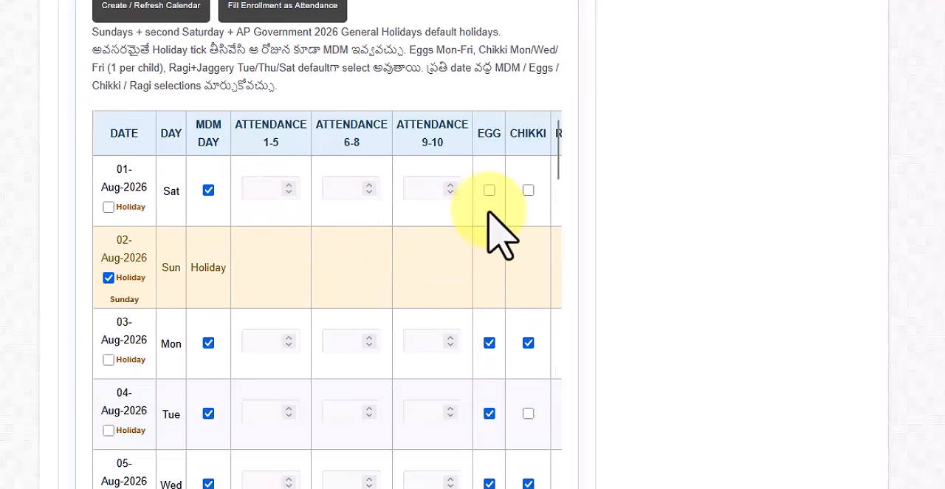
Set the class-wise enrollment of Classes 1 to 5 to 5 children each.
scroll(204, 106, up, 10)
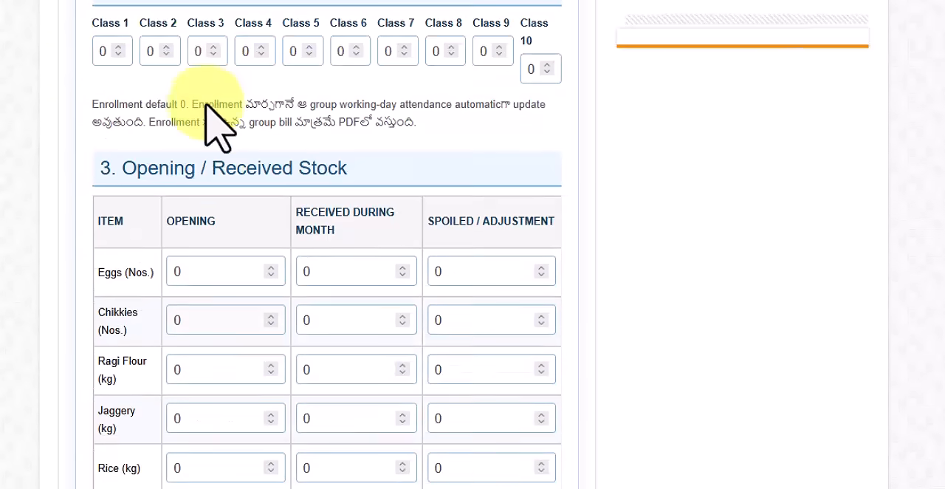
double_click(105, 106)
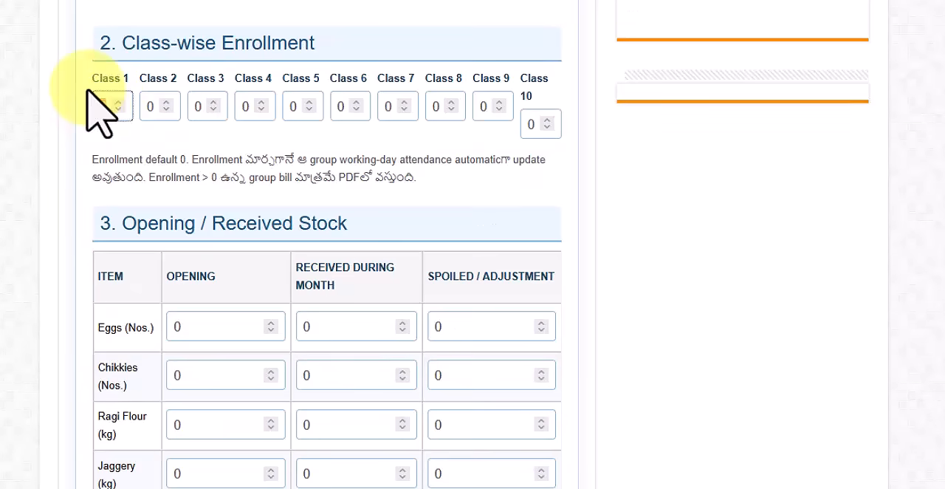
key(Tab)
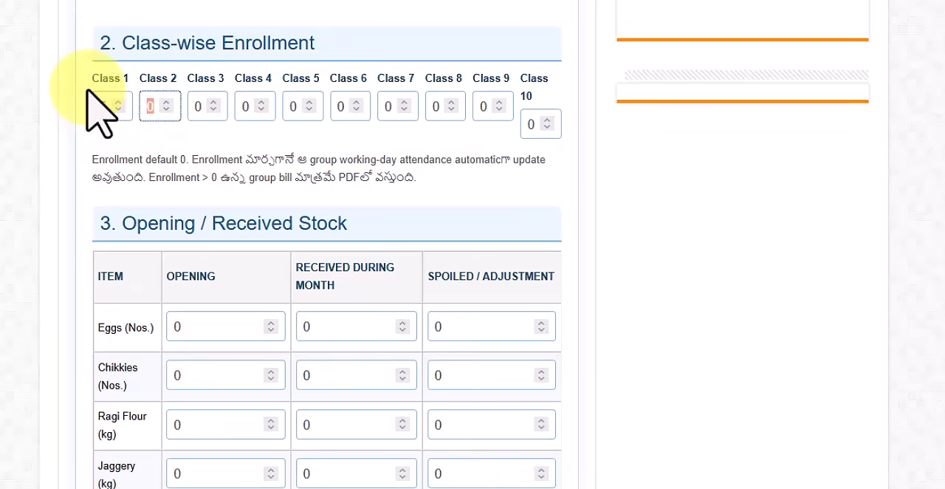
key(Tab)
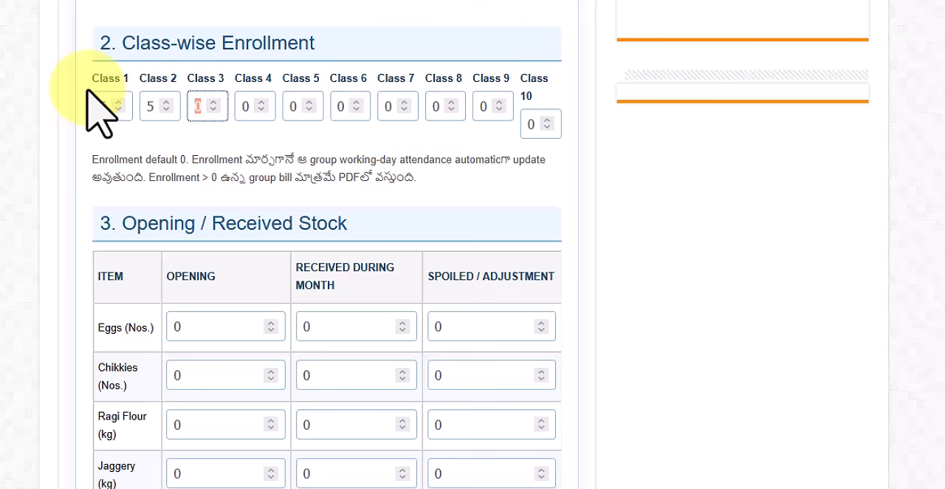
key(Tab)
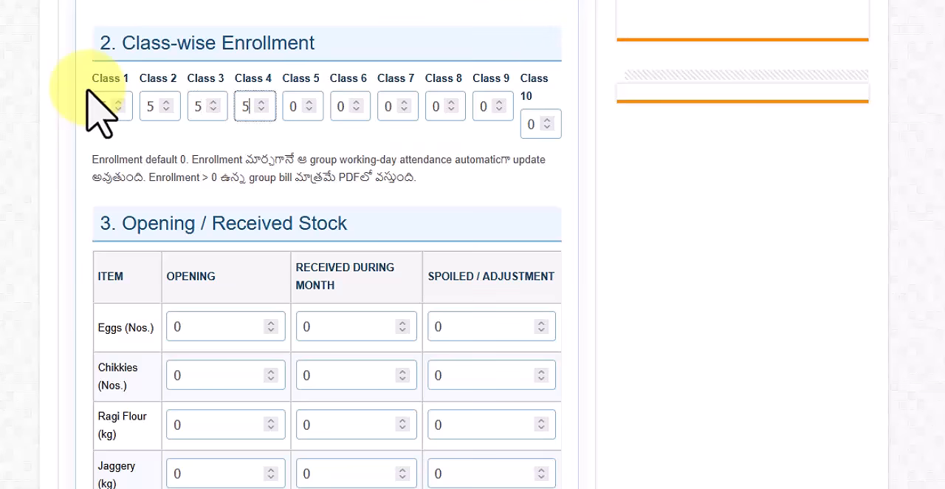
key(Tab)
key(Tab)
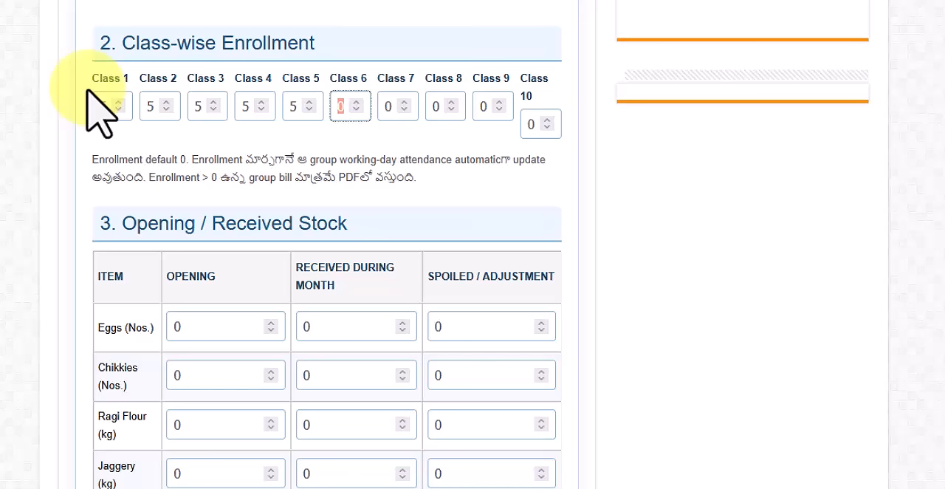
Set the enrollment to 8 for Class 6, 9 for Class 7, 8 for Class 8, and 10 each for Classes 9 and 10.
key(Tab)
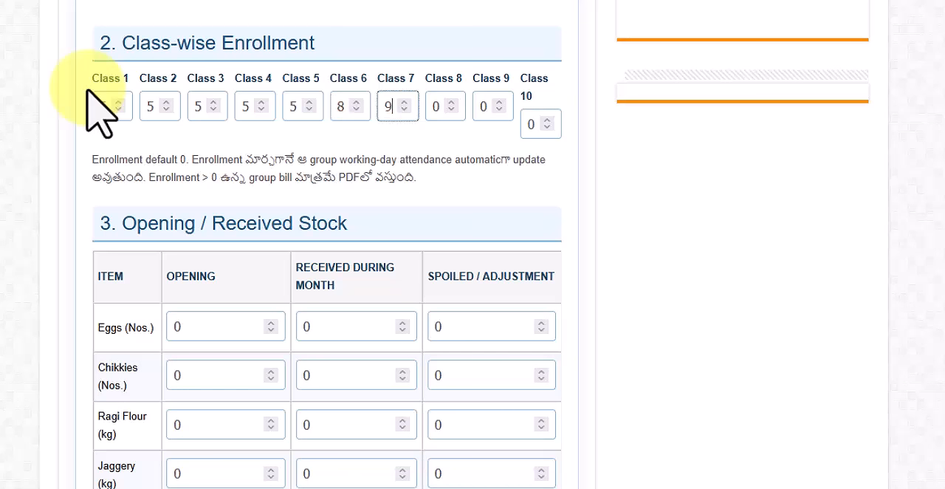
key(Tab)
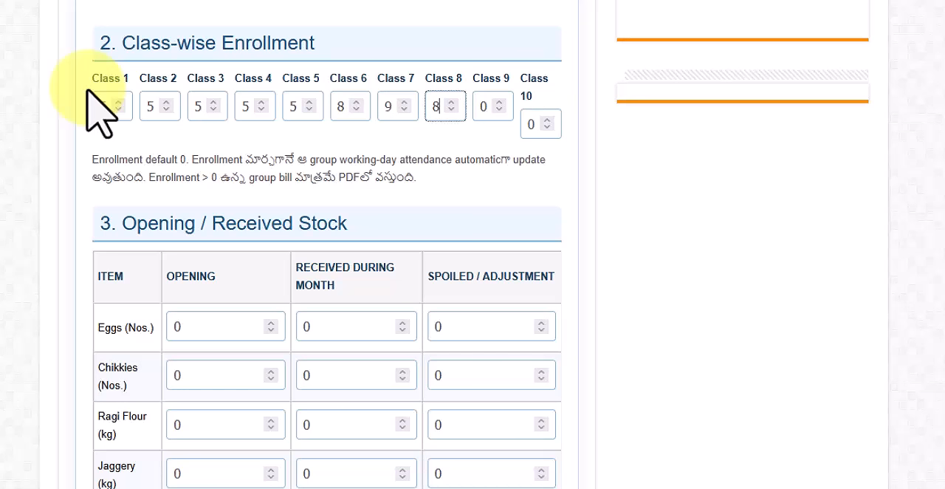
key(Tab)
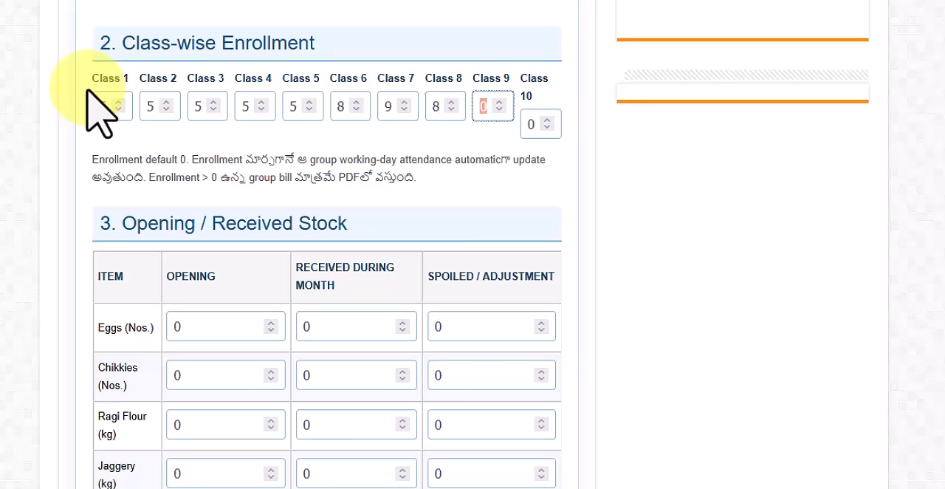
key(Tab)
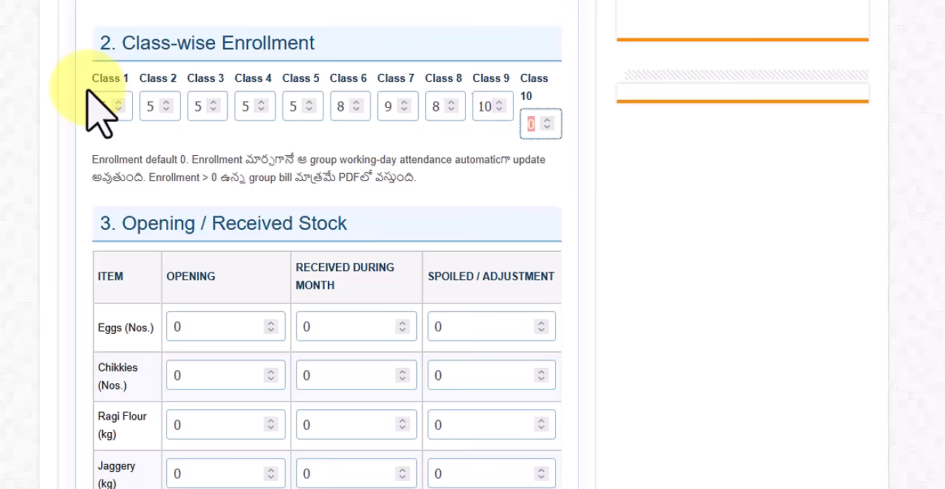
key(Tab)
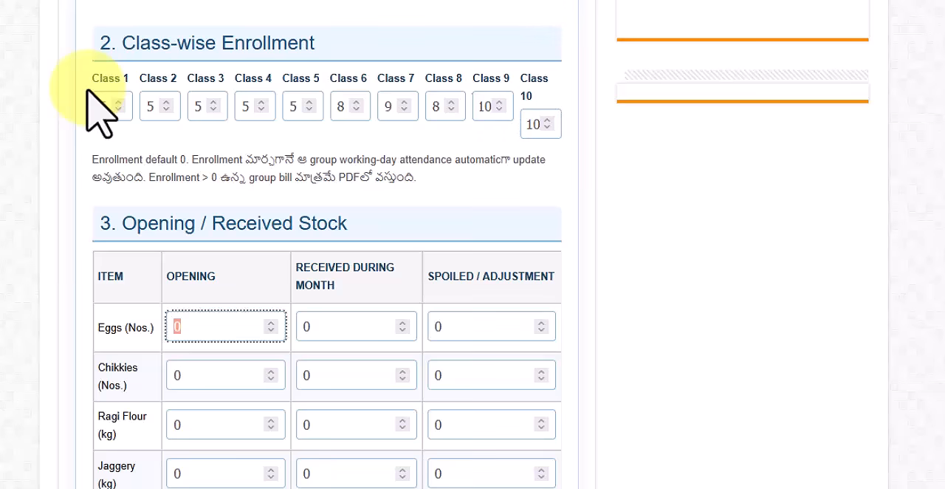
Check the attendance filled in for Classes 1-5, 6-8 and 9-10 across the August working days.
scroll(347, 229, down, 10)
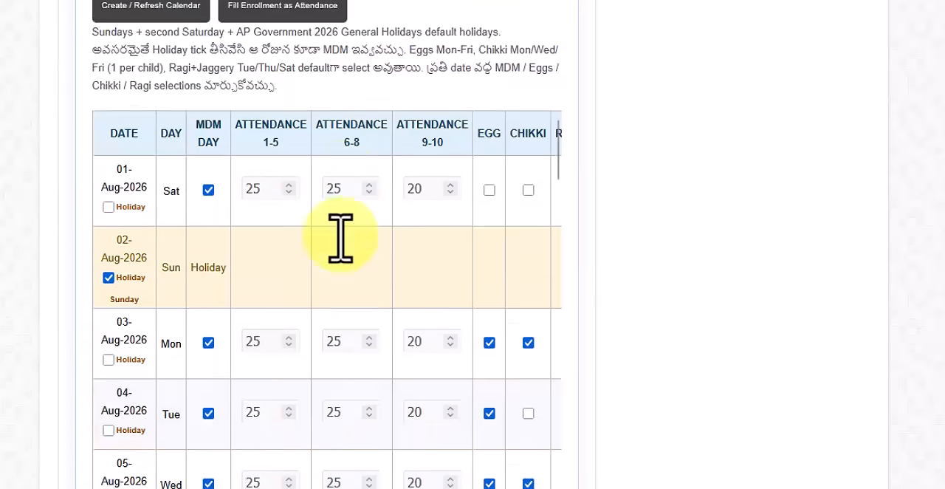
scroll(352, 168, up, 1)
click(274, 79)
click(350, 81)
click(426, 80)
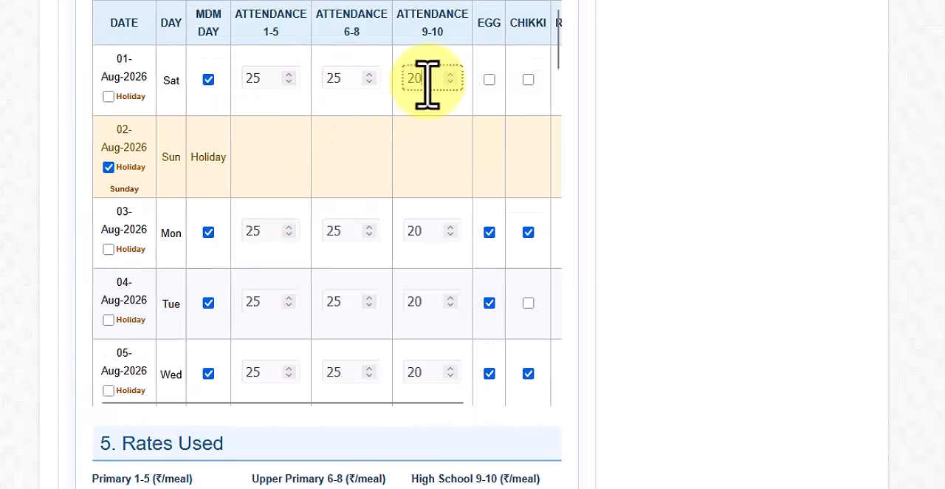
scroll(428, 173, down, 8)
scroll(428, 192, down, 10)
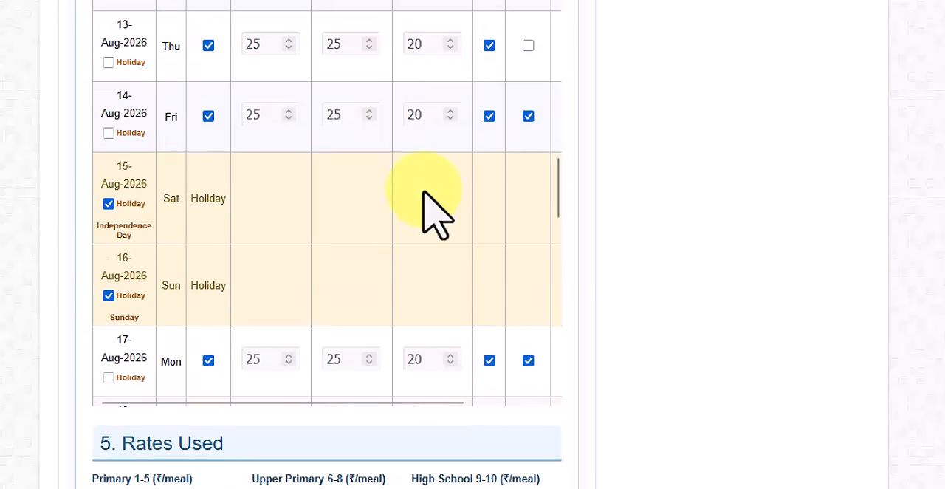
Examine the 1 August attendance entries for Classes 1-5 and the opening and received stock table.
drag(561, 264, 569, 22)
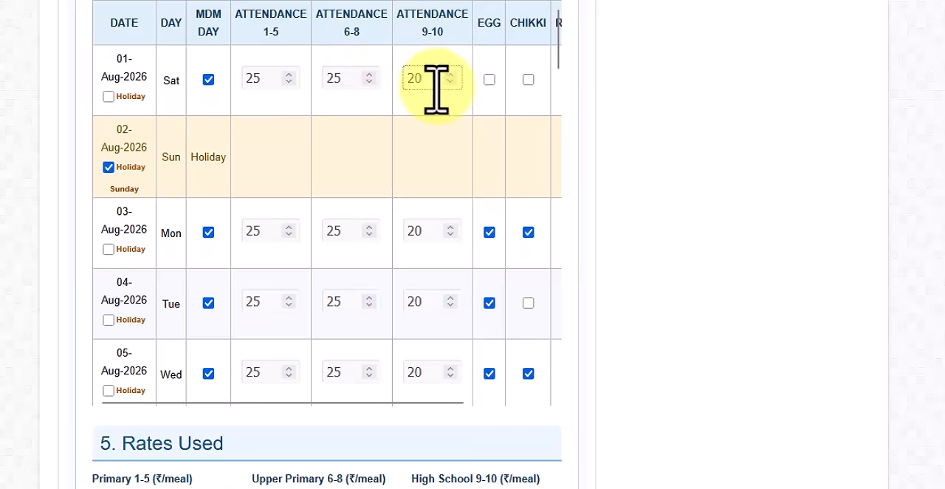
click(264, 78)
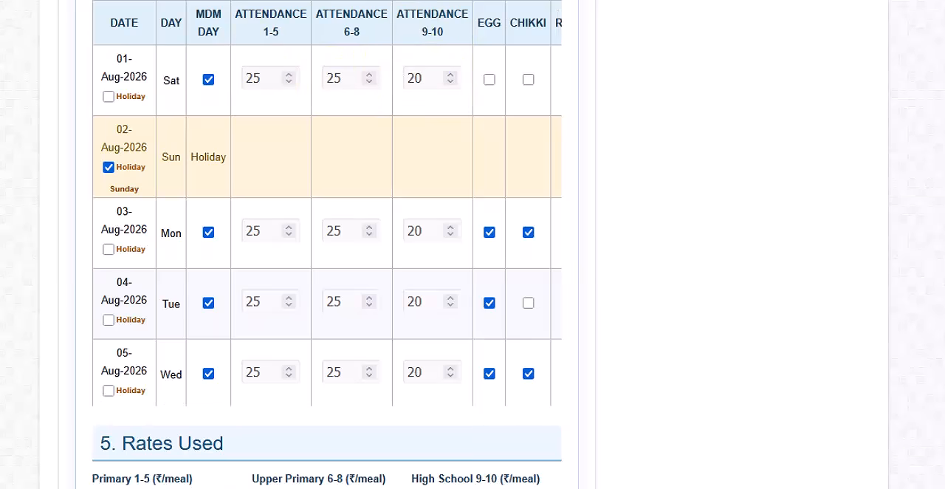
double_click(251, 82)
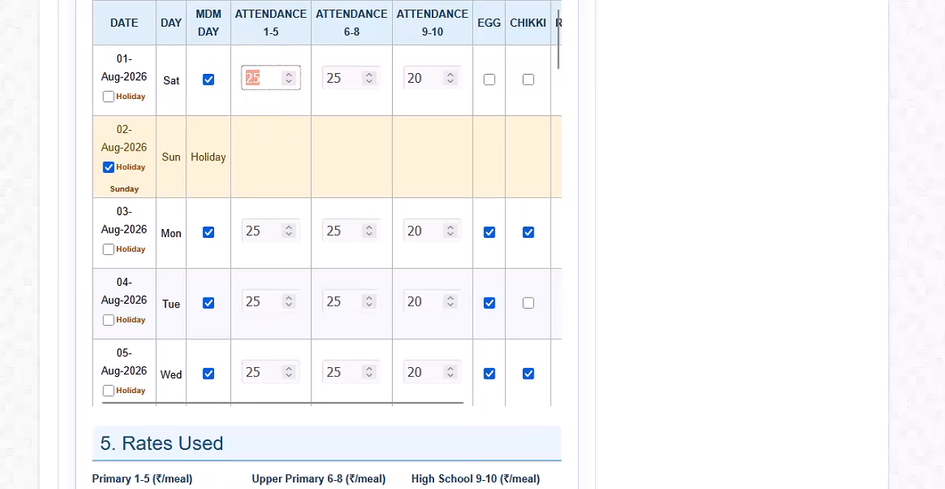
scroll(196, 78, up, 10)
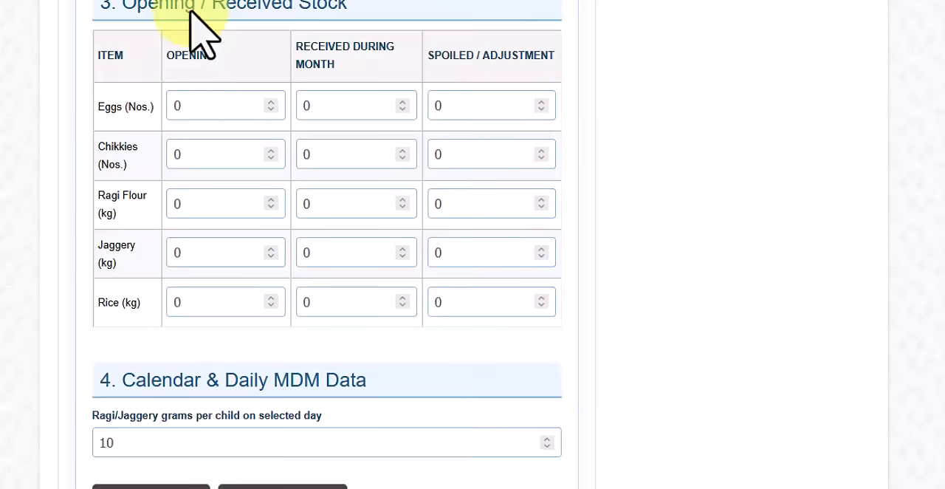
scroll(303, 55, down, 10)
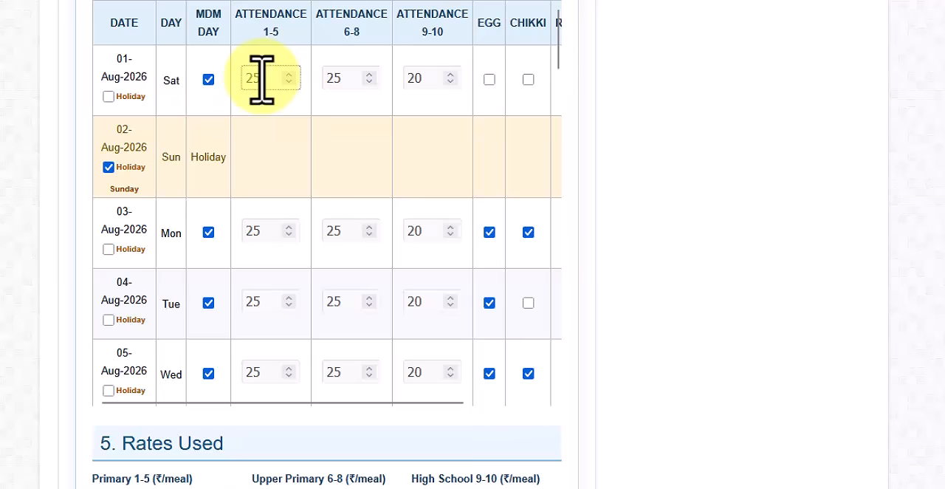
click(261, 80)
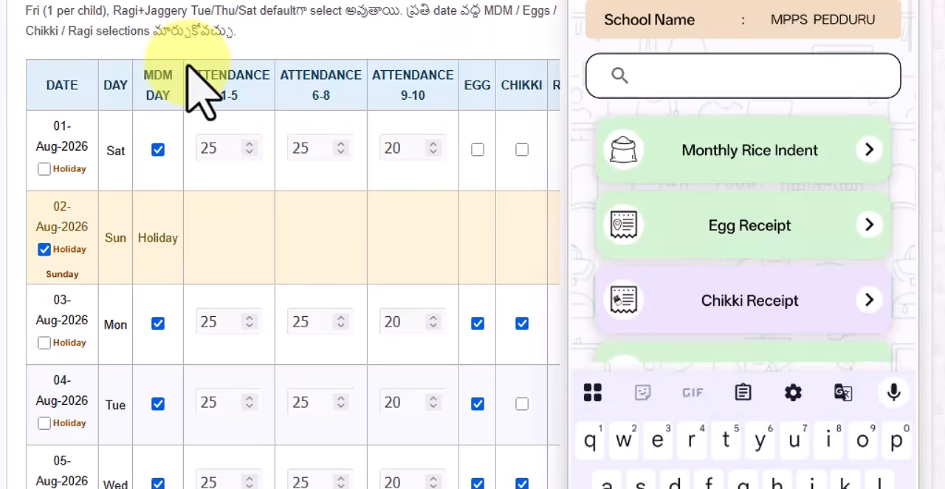
Using the phone app's Aug-2026 day-wise attendance report, set Classes 1-5 attendance to 110 for 1 August, 114 for 3 August and 112 for 4 August.
text(rep)
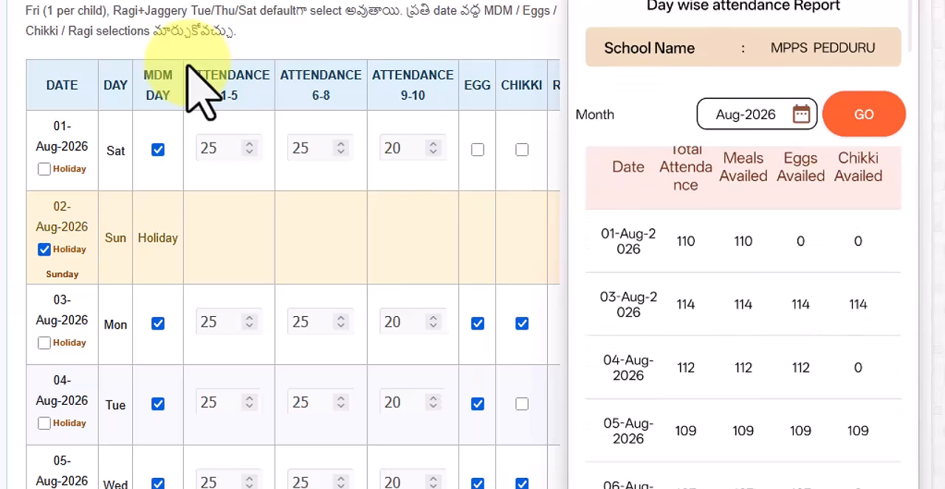
scroll(225, 214, up, 1)
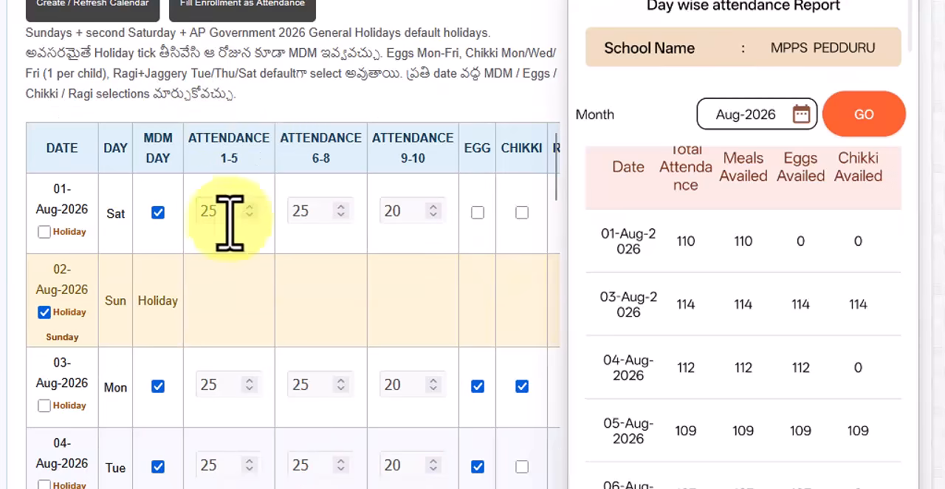
drag(226, 211, 196, 215)
key(BackSpace)
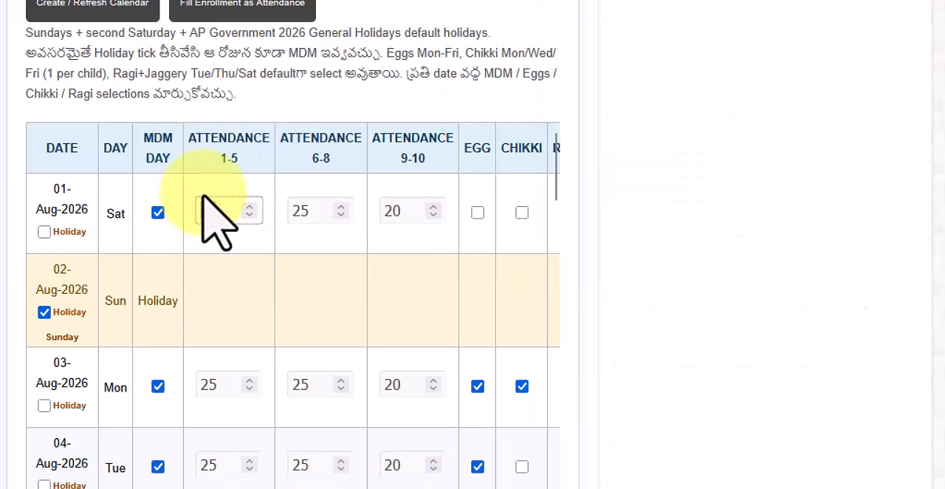
text(110)
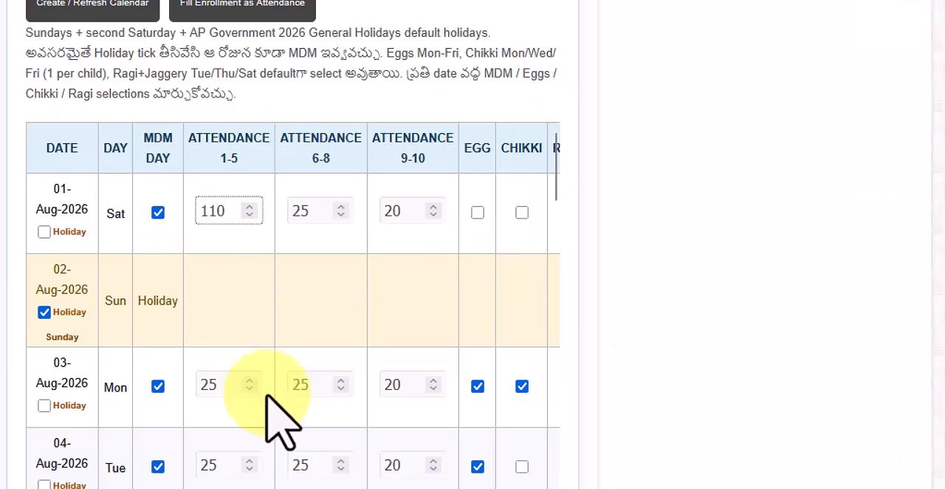
drag(228, 388, 152, 386)
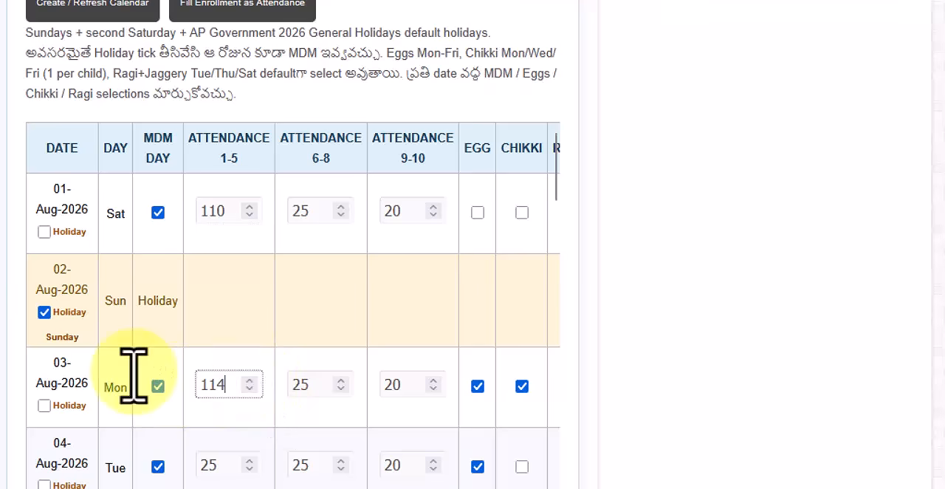
text(114)
drag(226, 463, 172, 463)
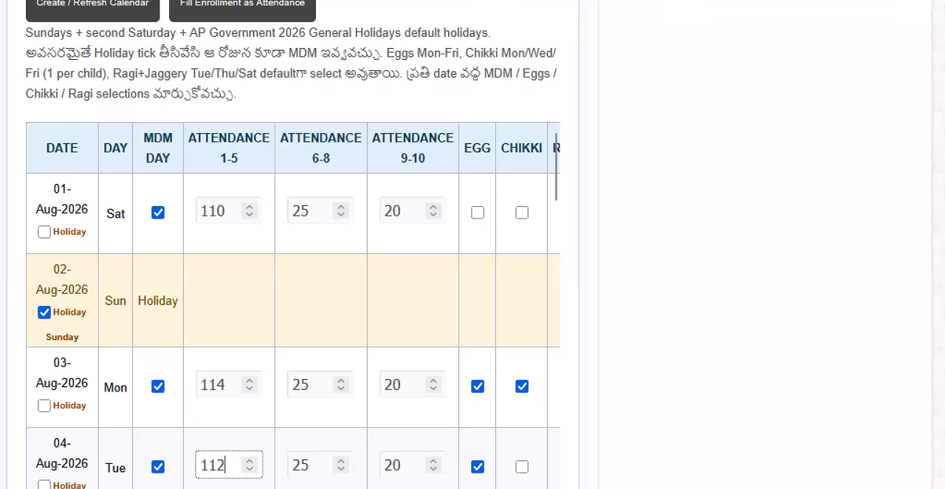
Mark Monday, 17 August 2026 as a holiday in the daily MDM calendar.
scroll(245, 280, down, 15)
scroll(229, 285, down, 3)
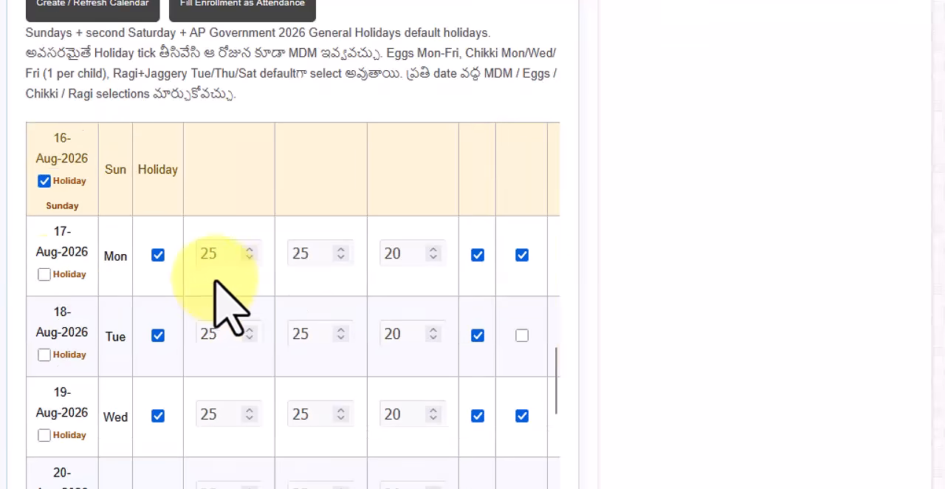
click(43, 277)
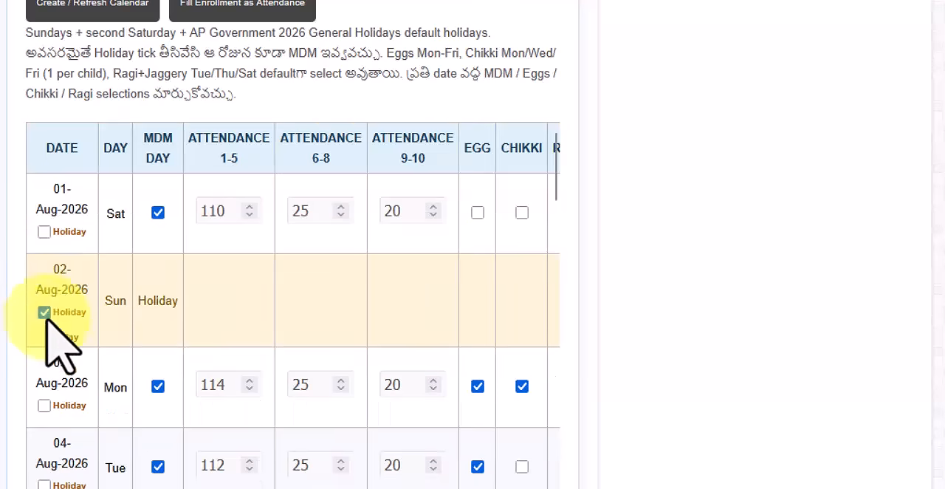
scroll(71, 404, down, 7)
scroll(54, 388, down, 7)
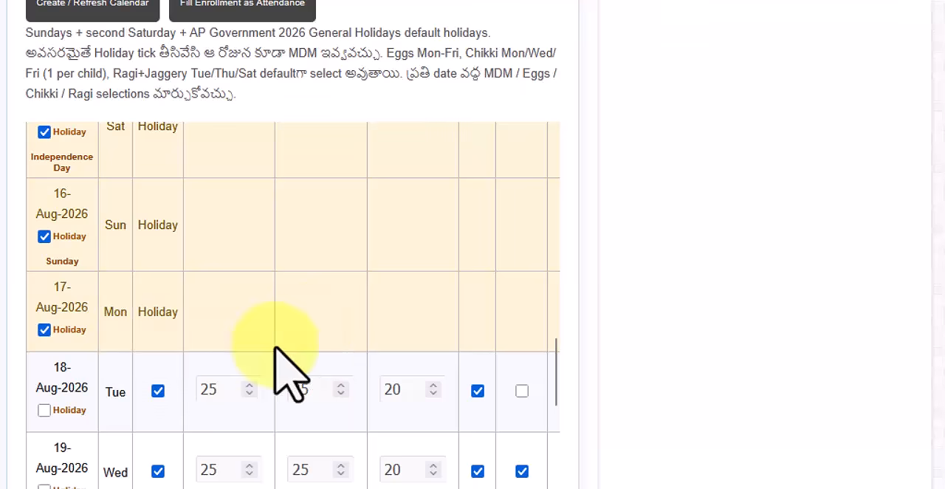
Check the Primary and Upper Primary meal rates, and generate the monthly bill as an A4 PDF.
scroll(485, 390, down, 8)
scroll(487, 367, down, 2)
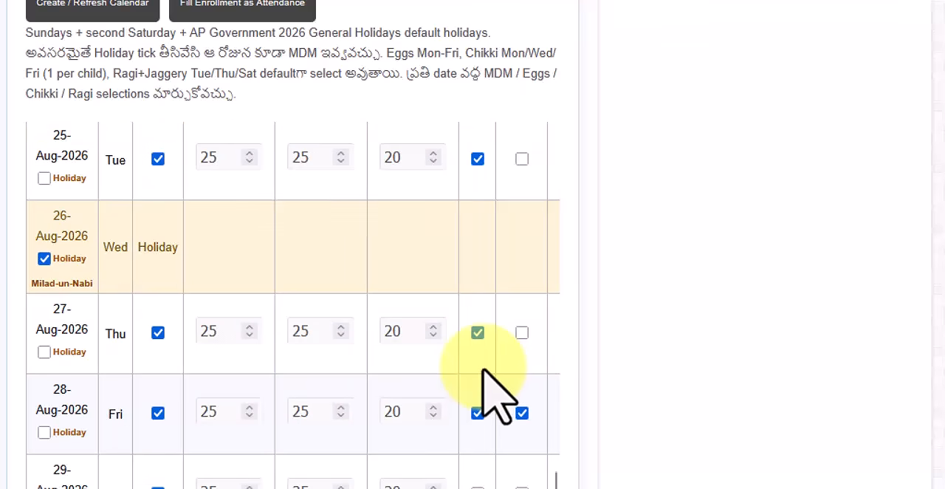
scroll(487, 384, down, 9)
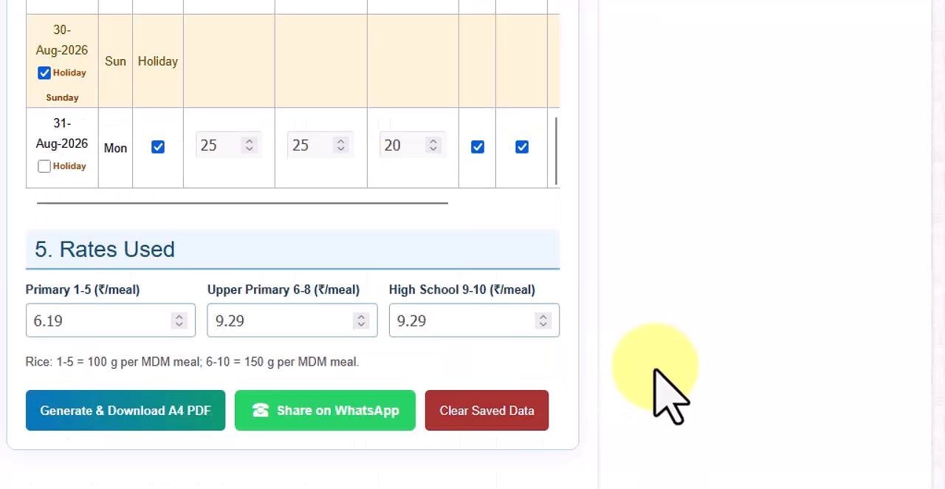
click(81, 316)
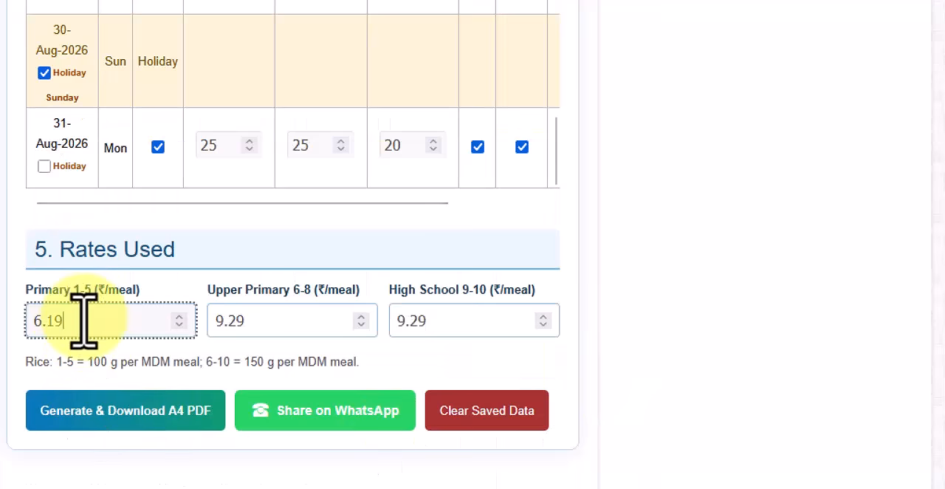
click(284, 321)
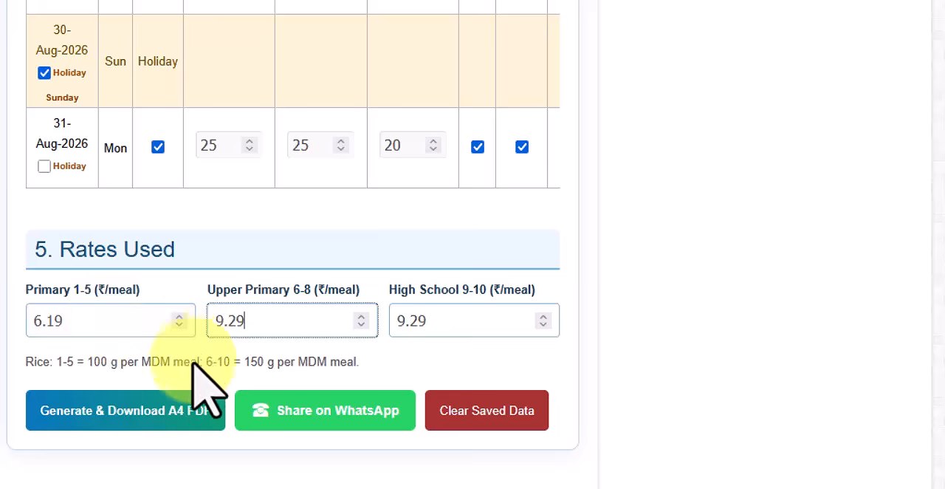
click(138, 419)
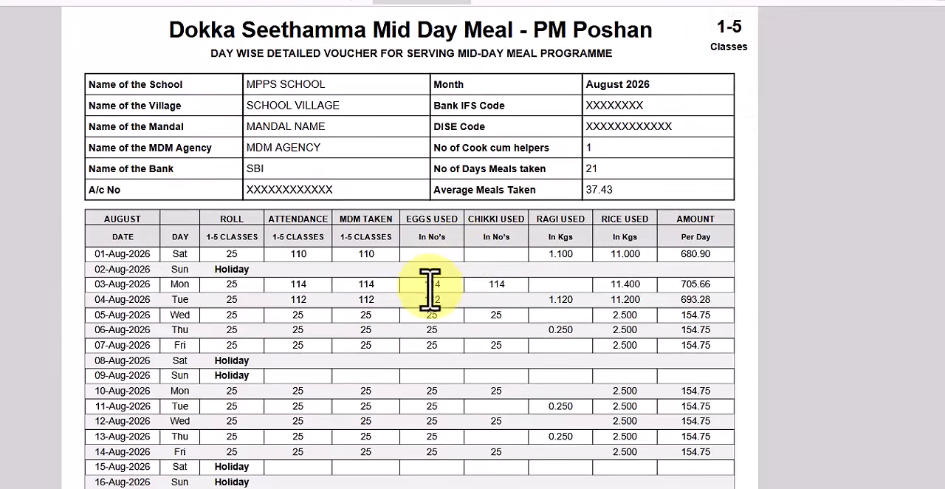
Examine the Classes 1-5 voucher in the PDF, including its daily entries, totals and stock closing balances.
scroll(429, 288, down, 5)
scroll(432, 339, up, 5)
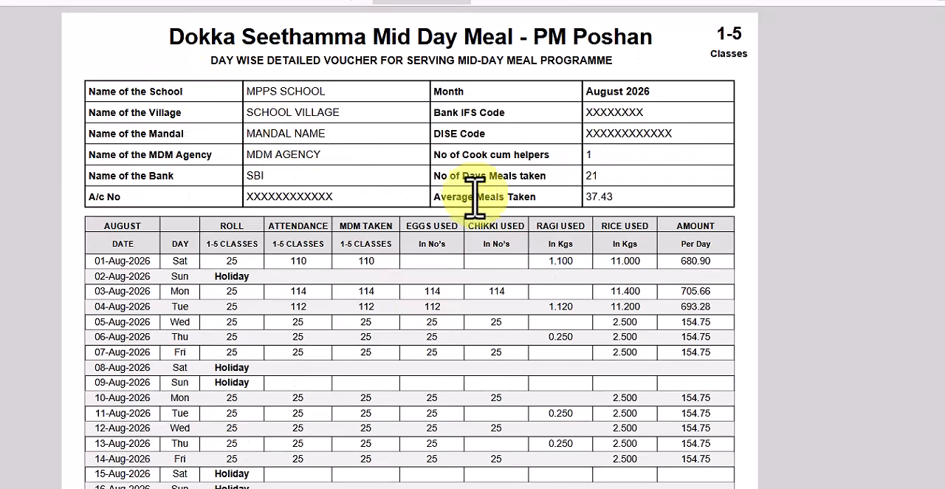
scroll(158, 222, down, 3)
scroll(130, 137, up, 1)
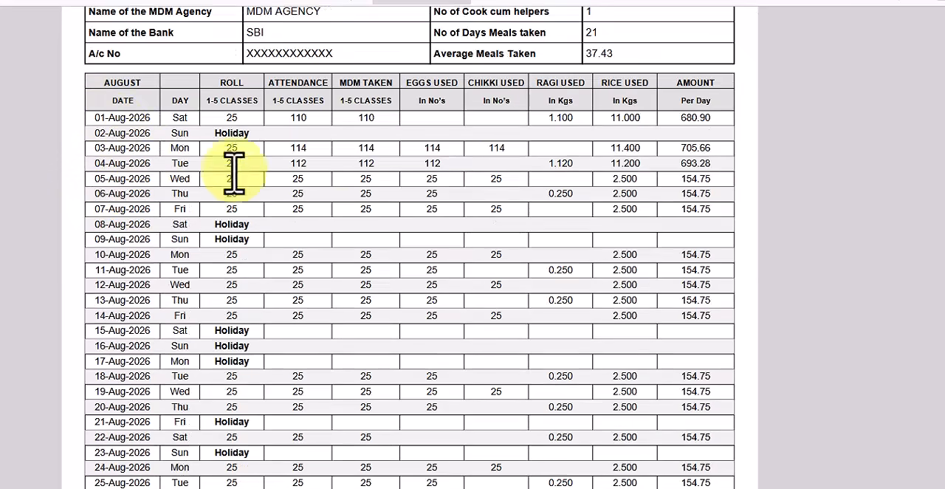
scroll(517, 332, down, 3)
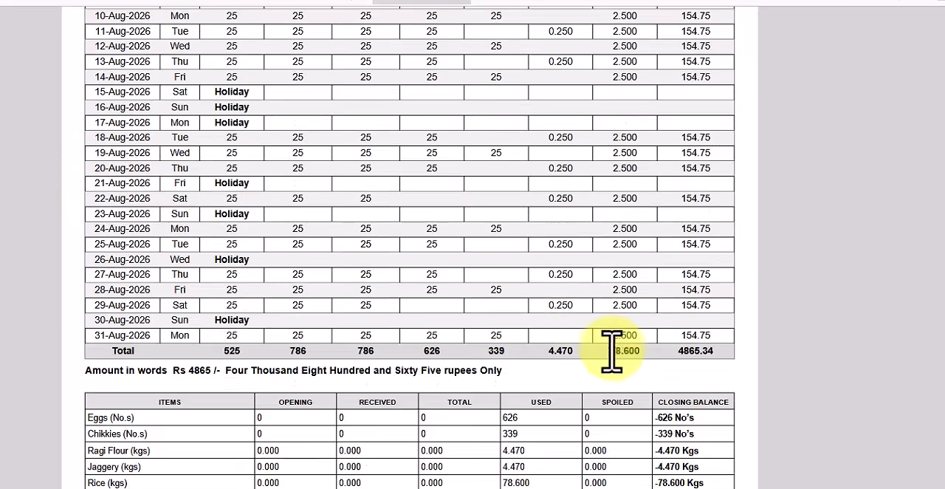
scroll(614, 353, down, 2)
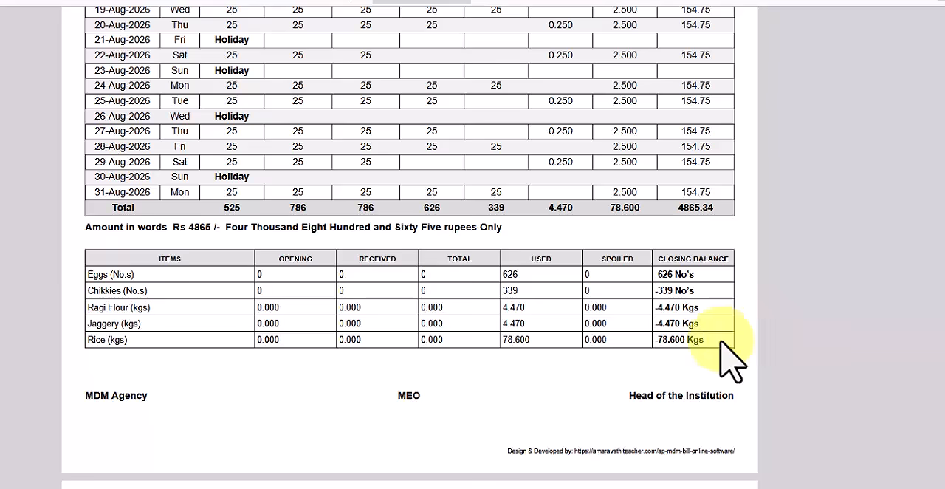
scroll(616, 379, down, 6)
scroll(603, 305, up, 3)
Examine the Classes 6-8 and 9-10 vouchers in the PDF and compare them with the Classes 1-5 voucher.
scroll(664, 313, down, 3)
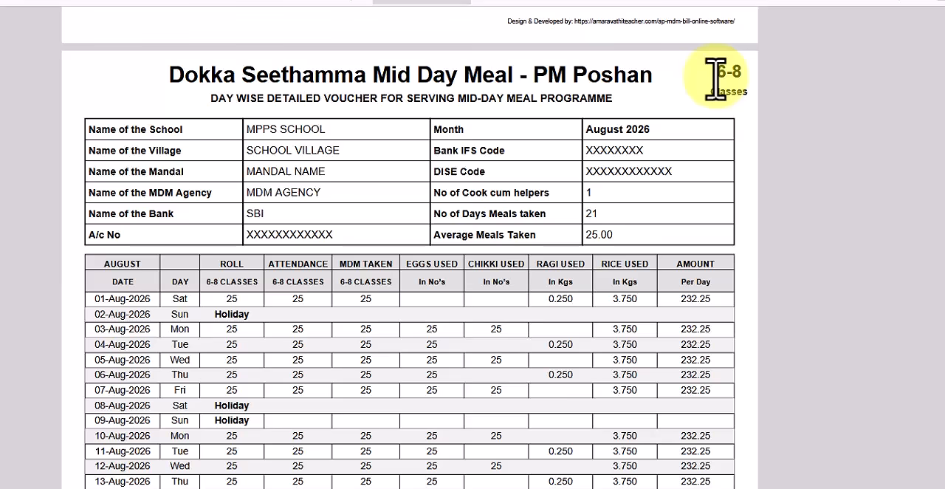
scroll(672, 332, down, 10)
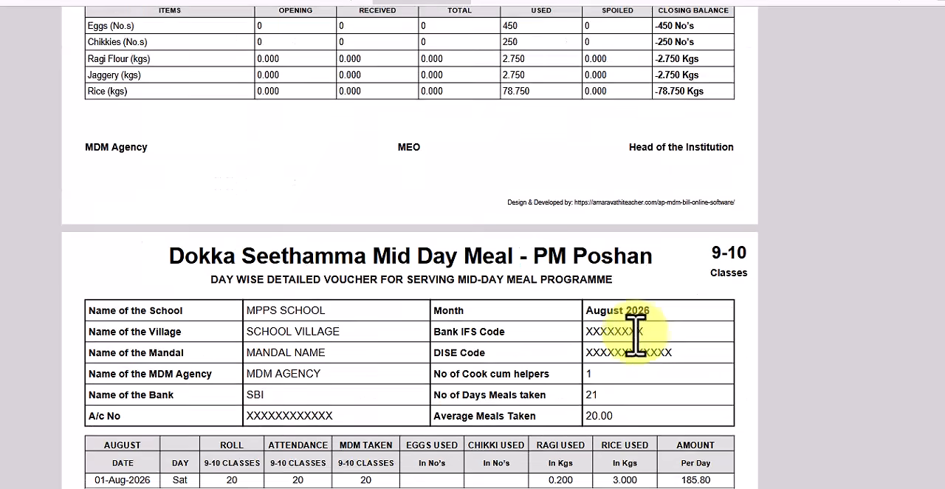
scroll(634, 332, down, 2)
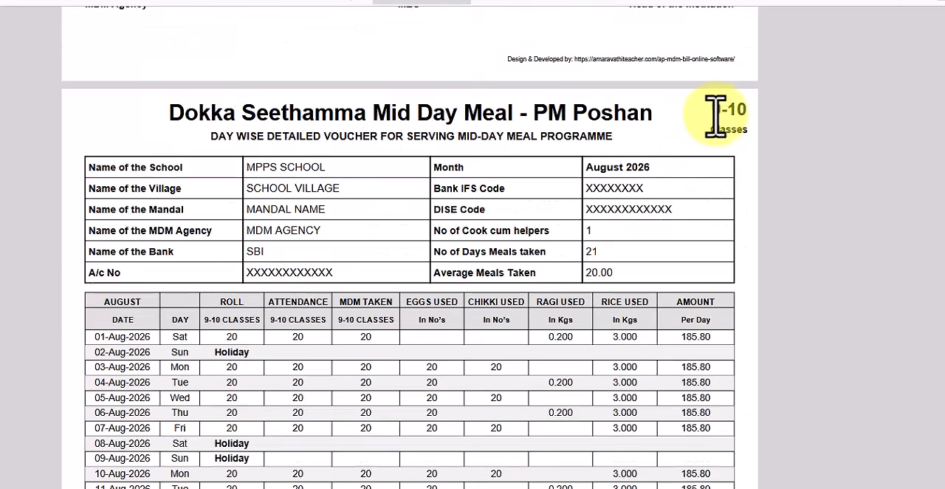
scroll(686, 299, down, 6)
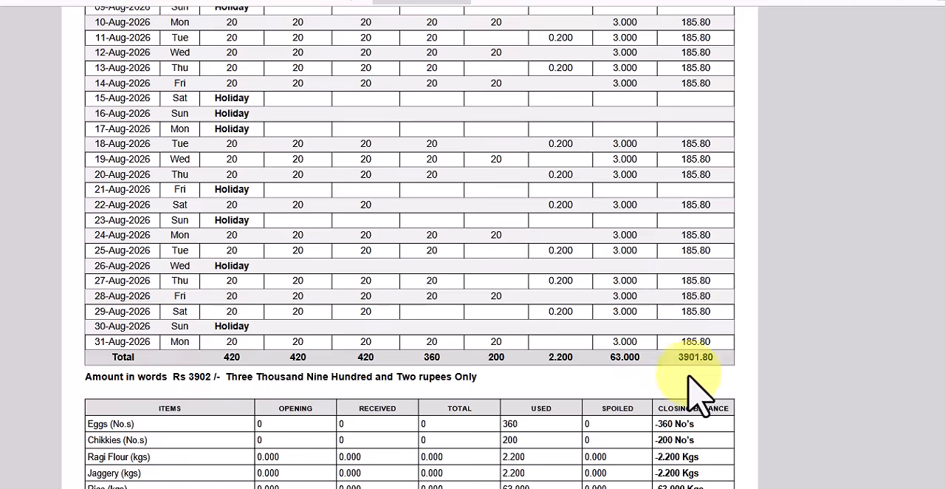
scroll(688, 390, down, 20)
scroll(694, 391, down, 20)
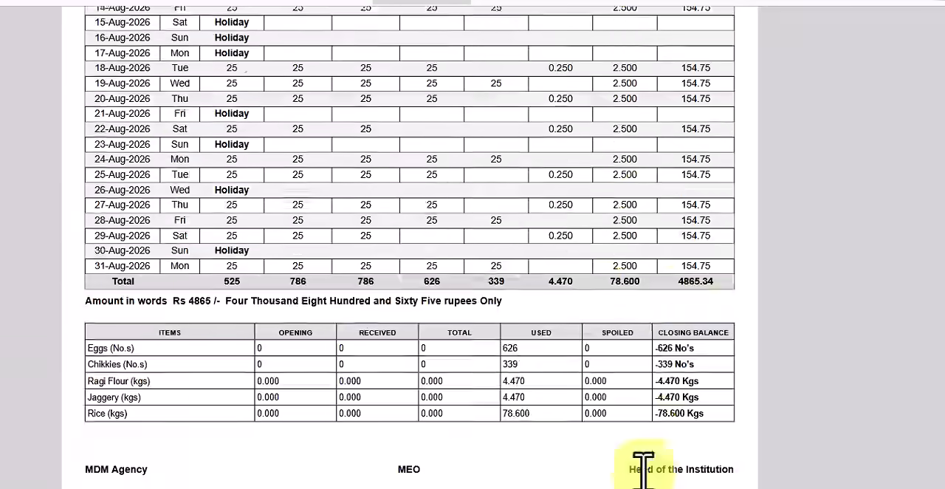
scroll(738, 310, up, 2)
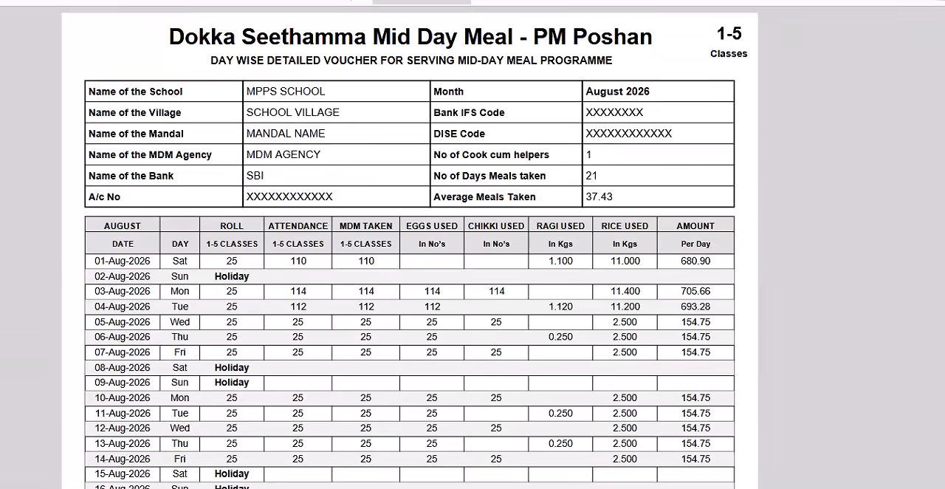
scroll(409, 296, down, 20)
scroll(410, 295, down, 4)
scroll(410, 296, up, 20)
Return to the bill form and set the enrollment of Classes 6 to 10 to 0.
key(ctrl+Tab)
scroll(297, 292, up, 10)
scroll(295, 294, up, 2)
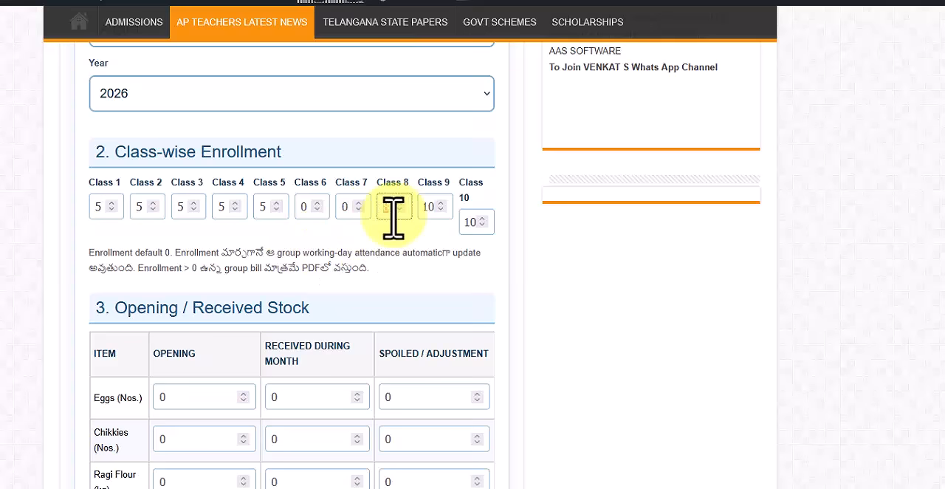
key(Tab)
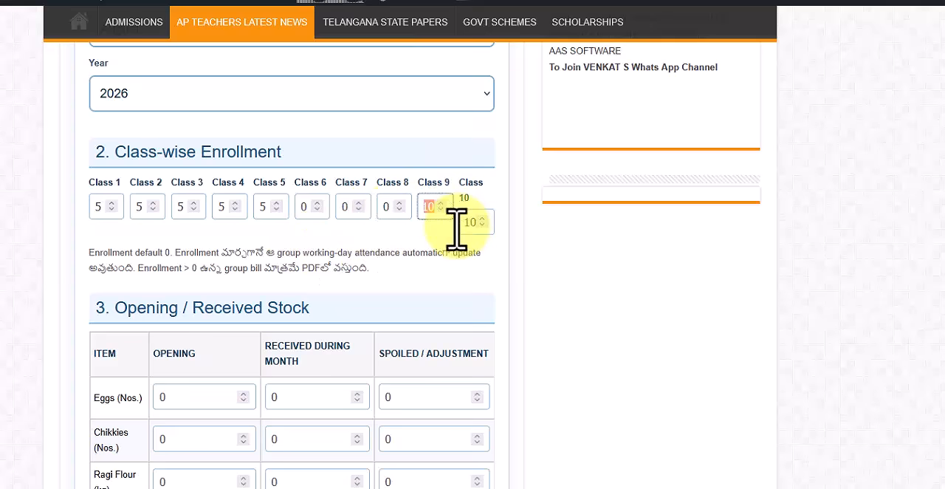
drag(461, 223, 499, 234)
text(0)
scroll(433, 284, down, 10)
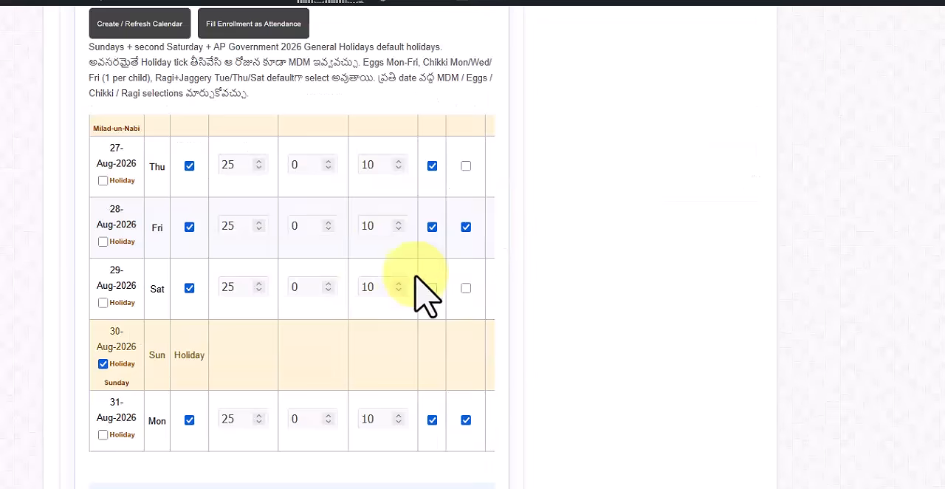
scroll(374, 263, up, 15)
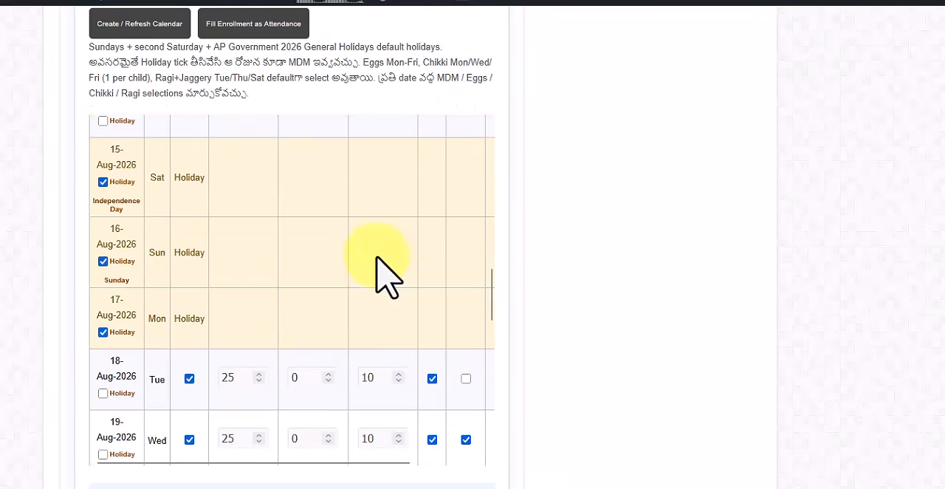
scroll(391, 273, up, 15)
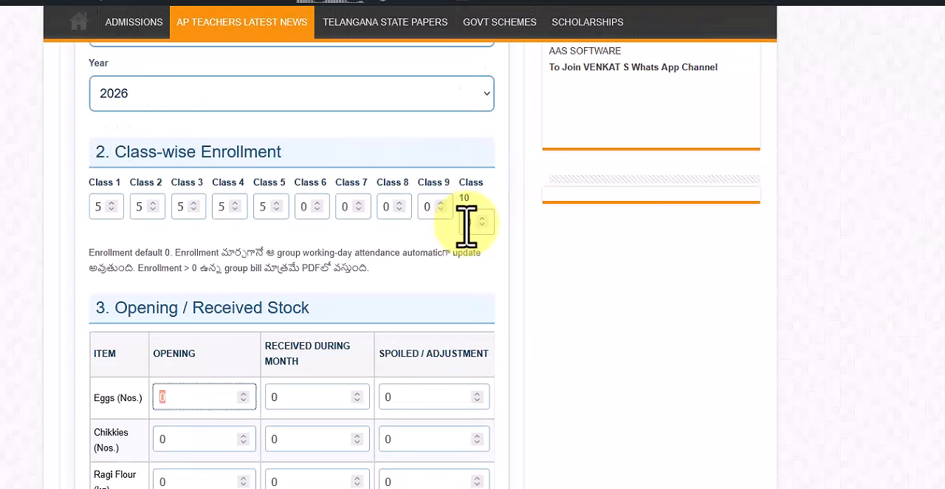
Check the daily attendance of all class groups in the calendar, and generate the A4 PDF with only Classes 1-5 enrolled.
scroll(369, 258, down, 8)
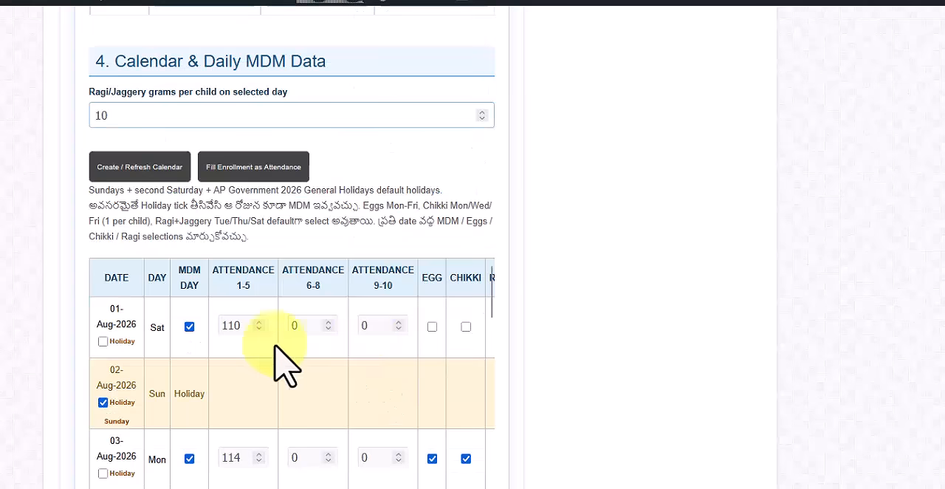
click(243, 324)
click(244, 456)
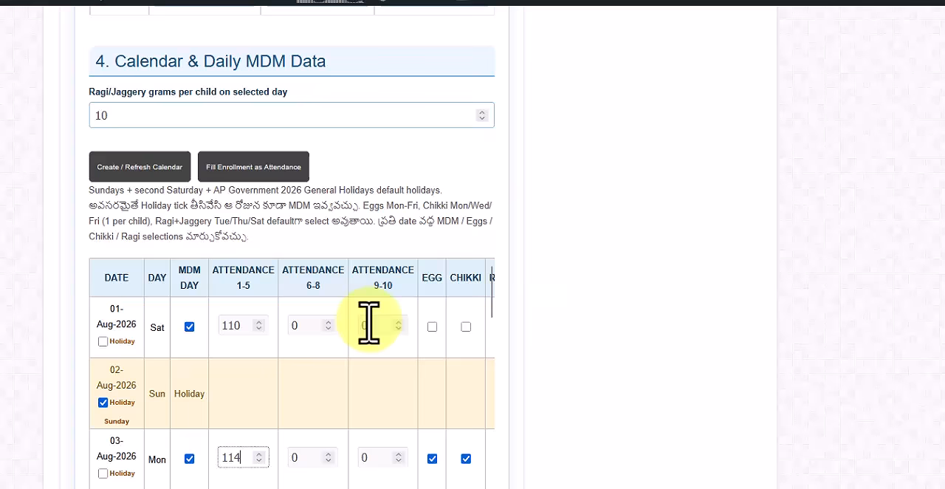
scroll(373, 337, down, 10)
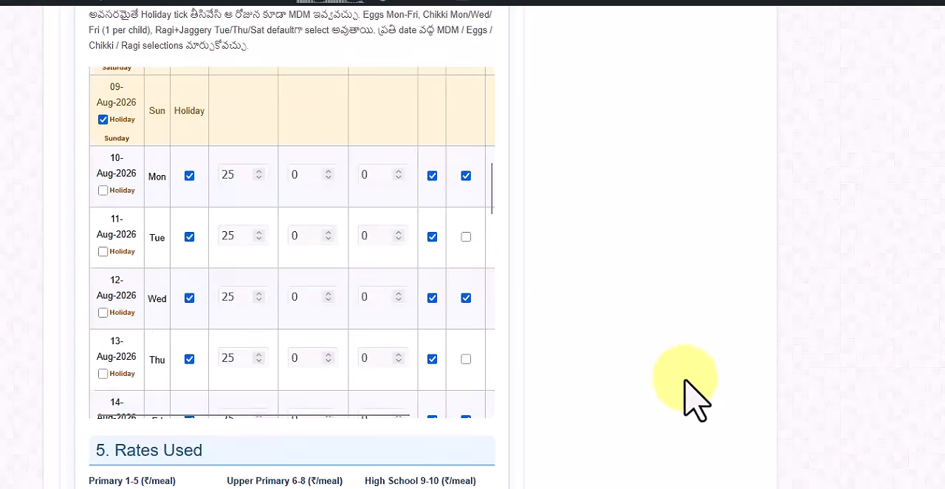
click(167, 429)
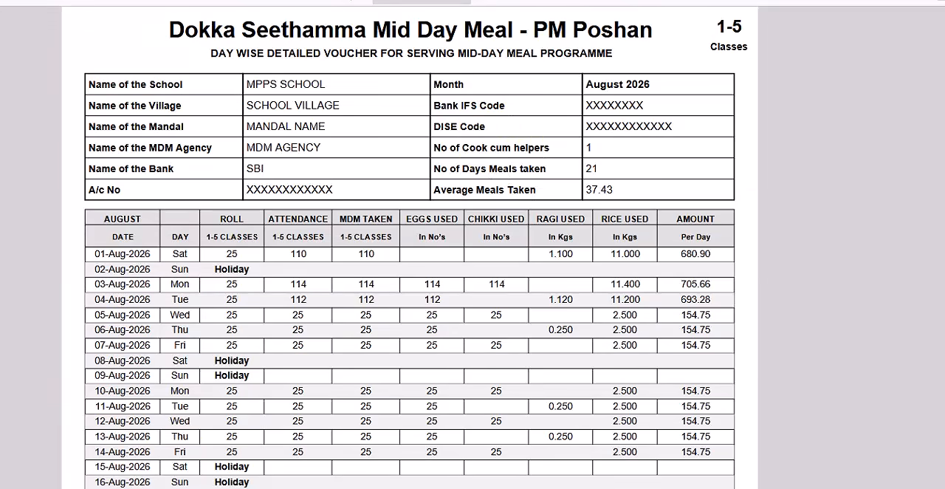
Look through the generated PDF to see which class groups have a voucher.
scroll(410, 248, down, 5)
scroll(410, 247, up, 5)
scroll(410, 247, down, 5)
scroll(410, 247, up, 5)
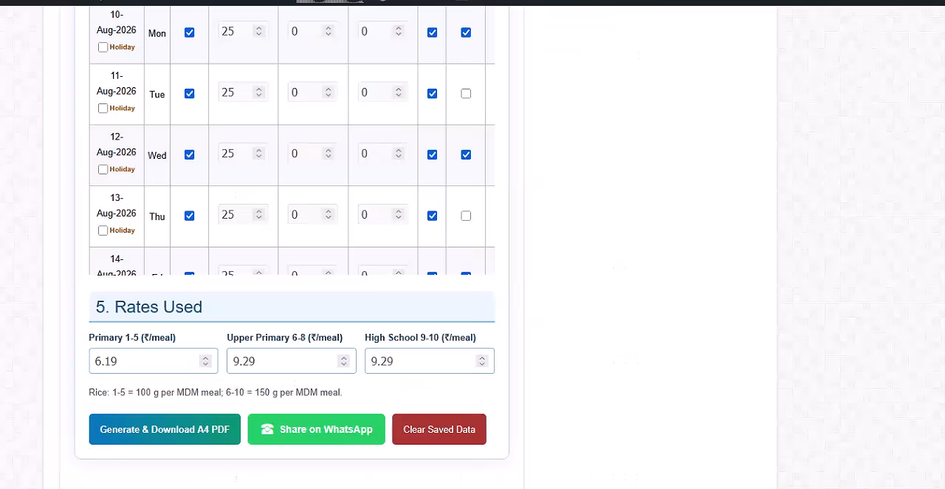
Return to the bill form and set the enrollment of Classes 6, 7 and 8 to 8 each.
scroll(499, 285, up, 10)
scroll(458, 291, up, 10)
scroll(410, 273, down, 5)
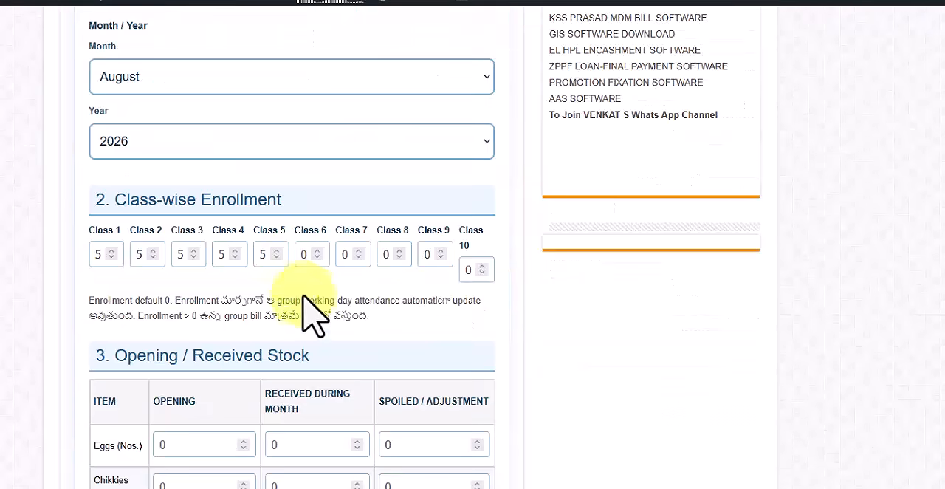
click(302, 254)
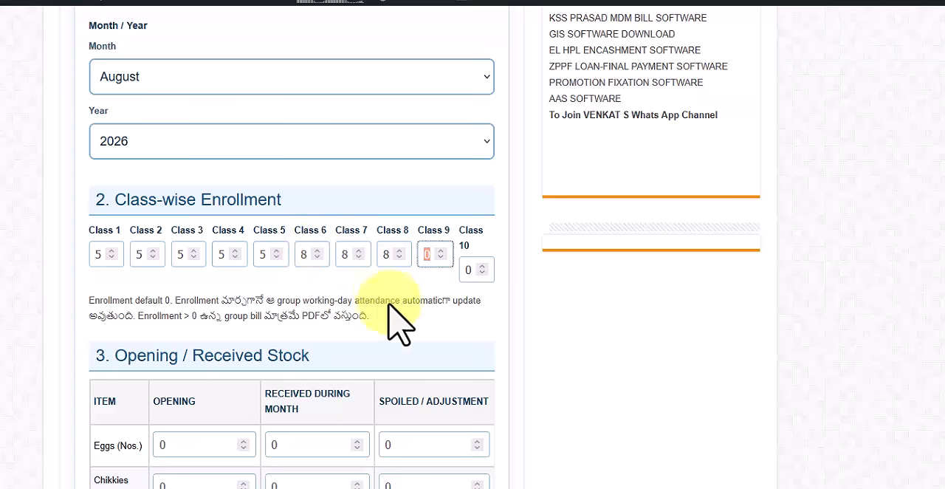
Check the Classes 6-8 attendance across the daily calendar, and generate the A4 PDF for Classes 1-5 and 6-8.
scroll(386, 316, down, 12)
scroll(386, 373, up, 3)
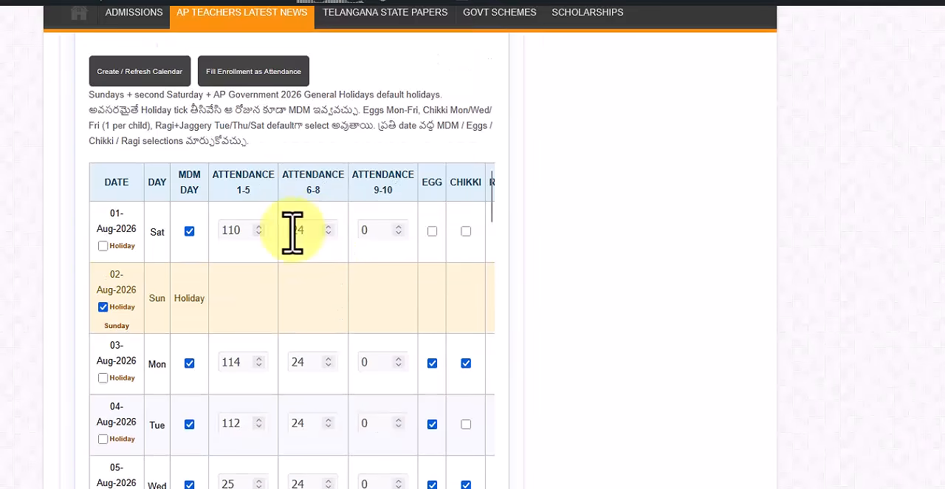
double_click(302, 229)
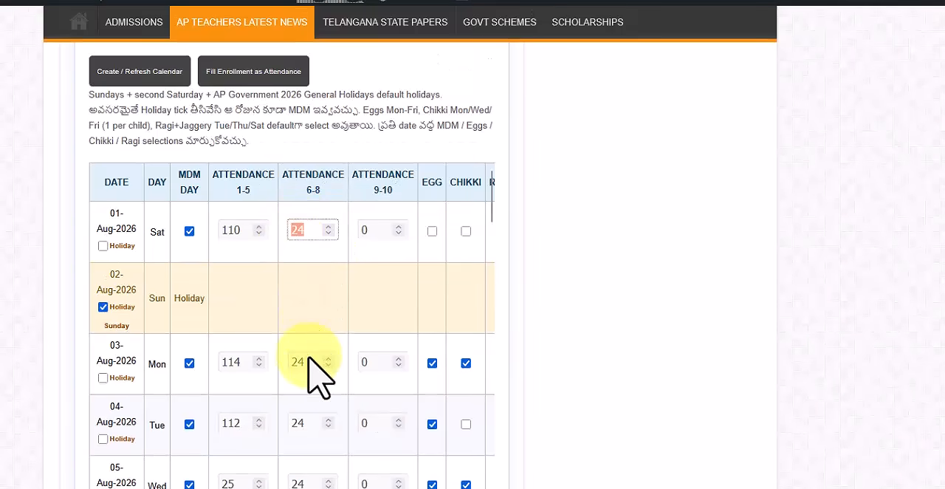
scroll(310, 362, down, 12)
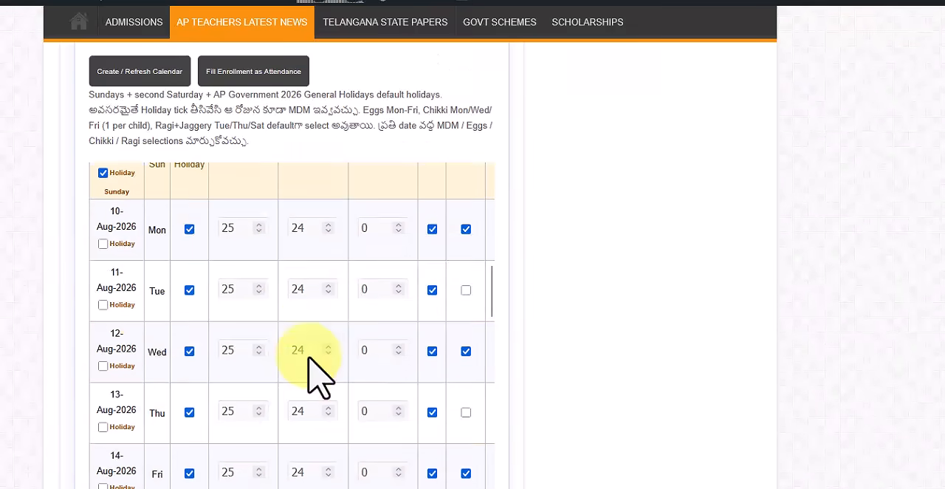
scroll(310, 362, down, 5)
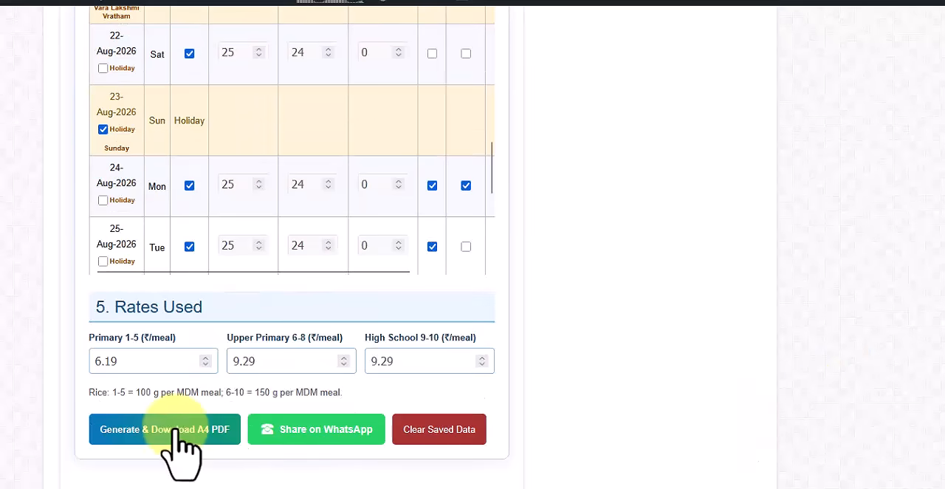
click(181, 430)
Examine the Classes 1-5 and 6-8 vouchers in the new PDF, including the stock closing balances.
scroll(562, 196, down, 15)
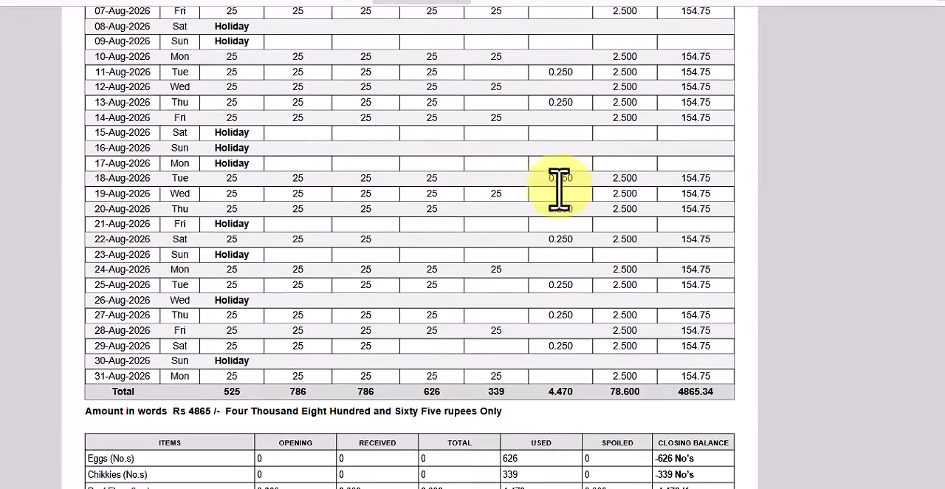
scroll(708, 207, down, 7)
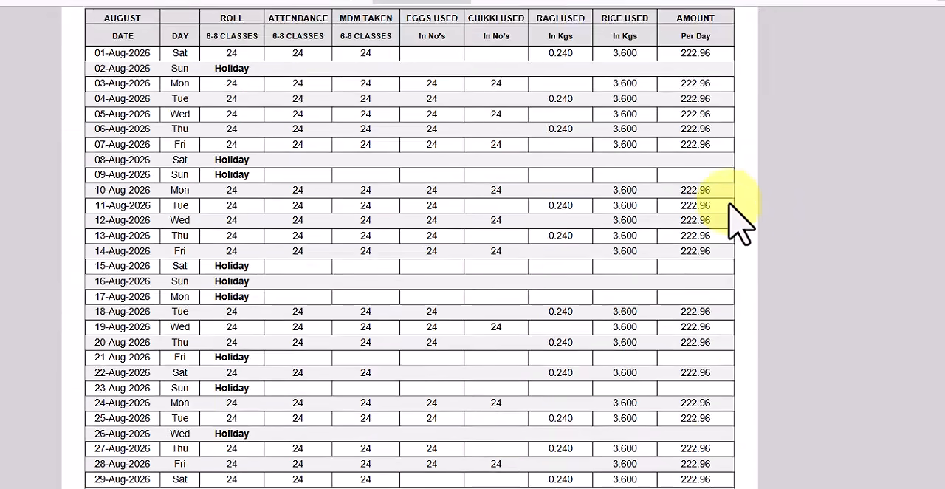
scroll(708, 236, up, 12)
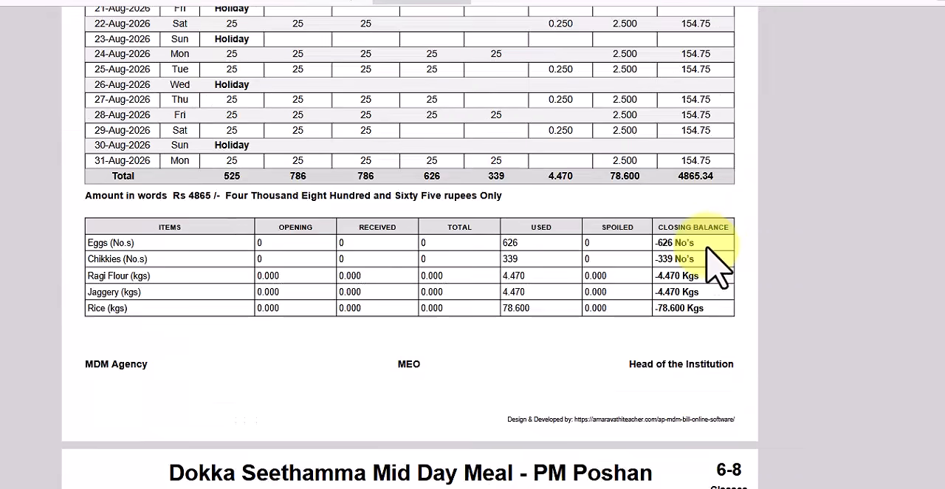
Return to the bill form and set enrollment to 0 for Classes 1 to 5, 9 for Class 9 and 10 for Class 10.
key(ctrl+Tab)
scroll(493, 297, up, 12)
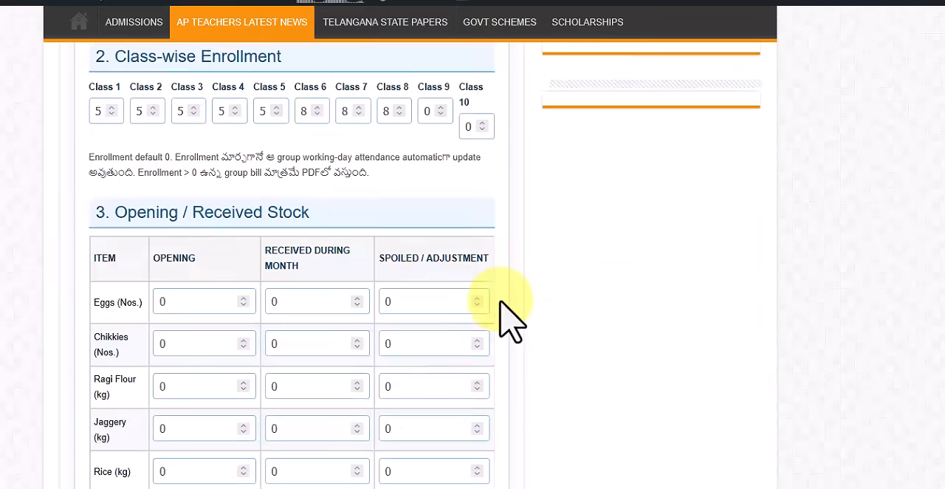
click(105, 353)
key(BackSpace)
text(0)
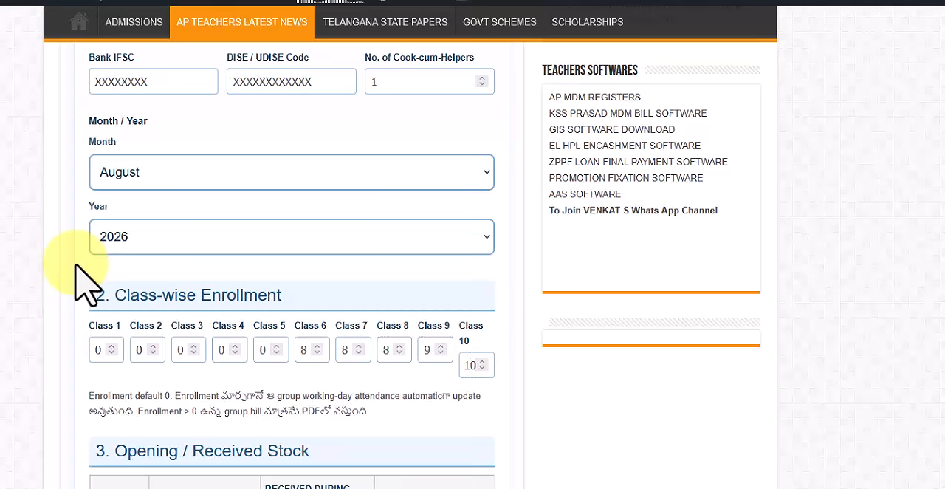
Review the attendance, holiday and food item columns of the calendar, and generate the A4 PDF for Classes 6-8 and 9-10.
scroll(263, 418, down, 14)
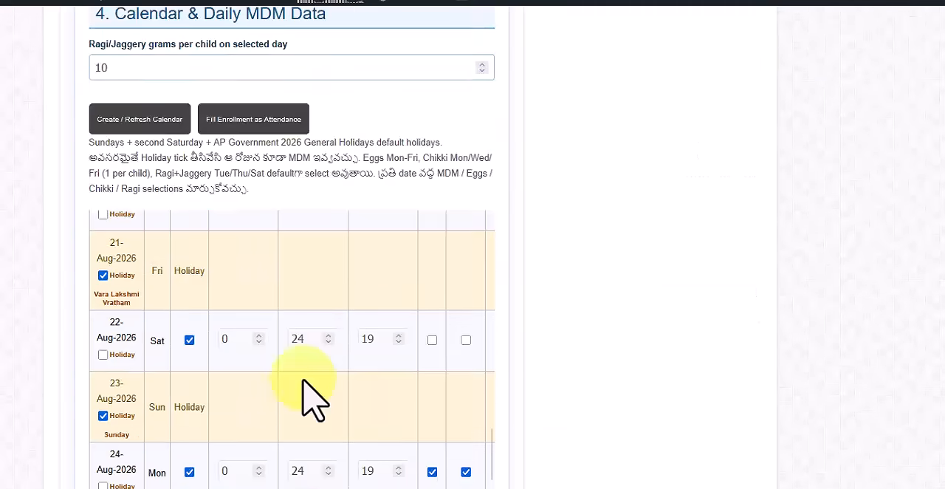
scroll(346, 328, up, 10)
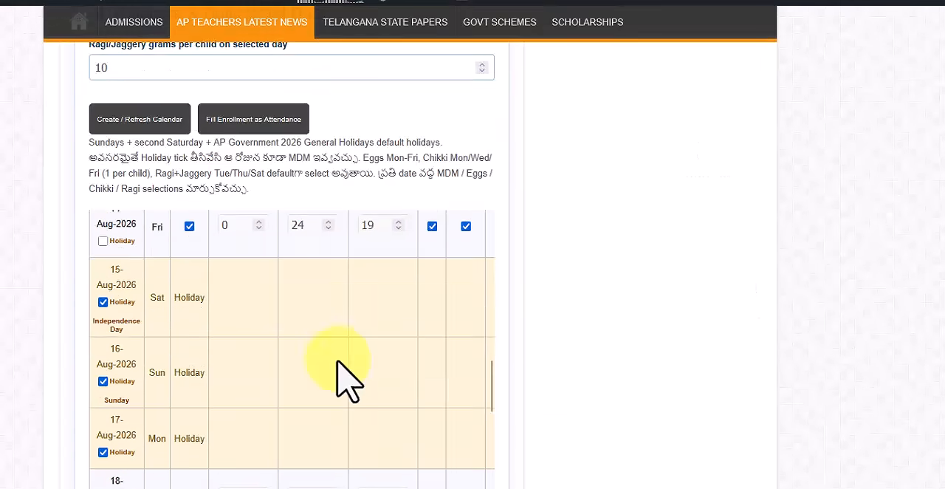
drag(487, 348, 476, 230)
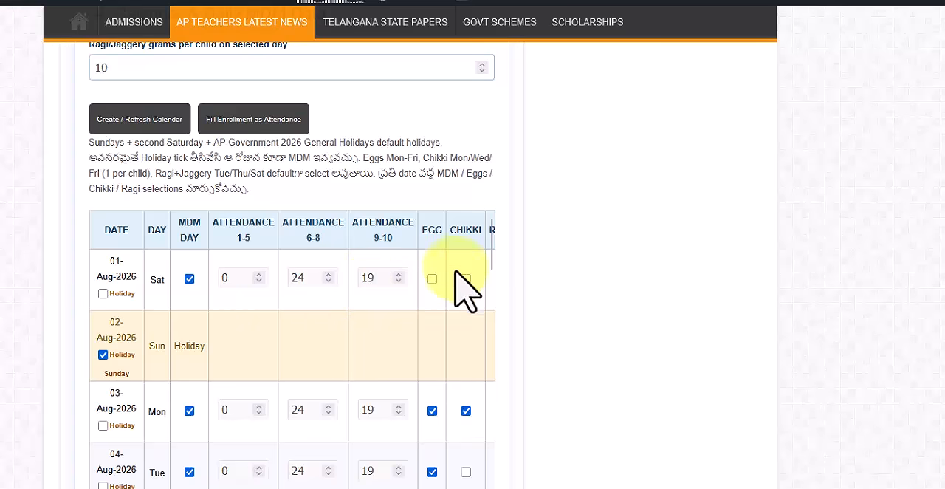
click(103, 354)
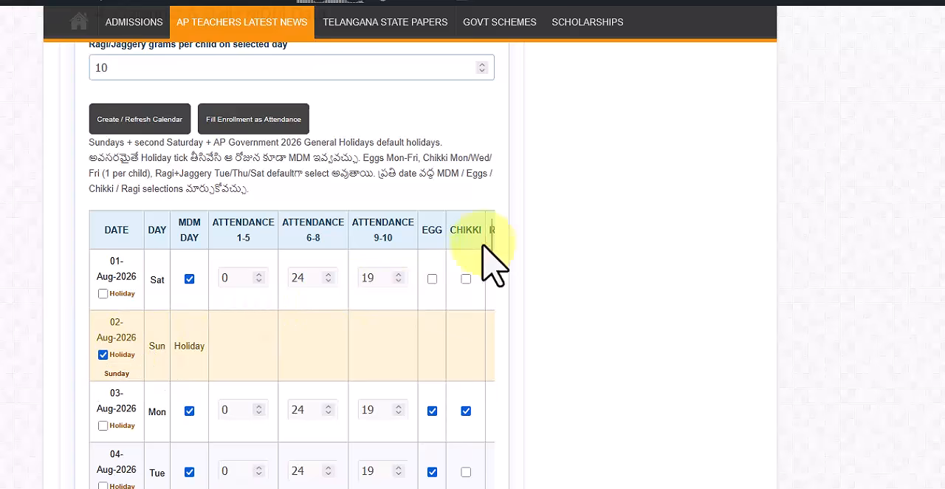
scroll(292, 347, right, 1)
scroll(291, 347, left, 1)
scroll(563, 447, down, 4)
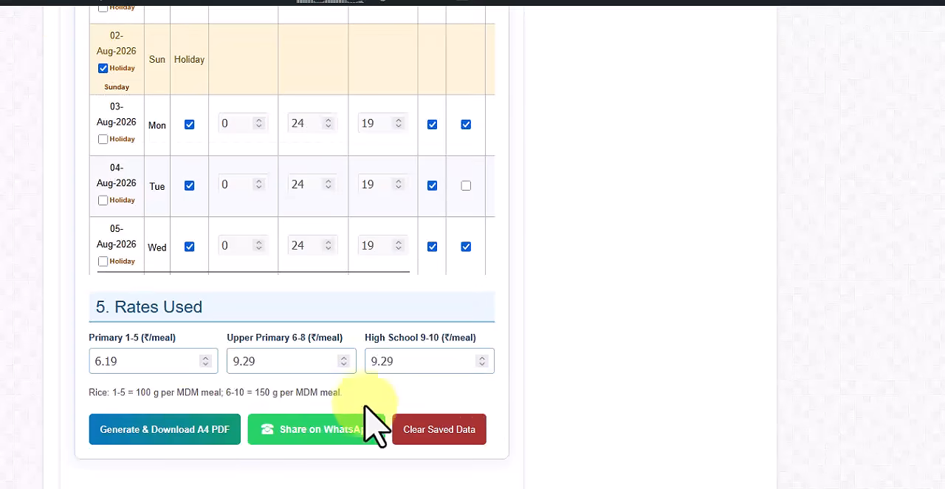
click(190, 437)
Examine the class labels, daily entries, totals and stock balances of the Classes 6-8 and 9-10 vouchers.
double_click(729, 27)
scroll(659, 324, down, 9)
scroll(654, 356, down, 3)
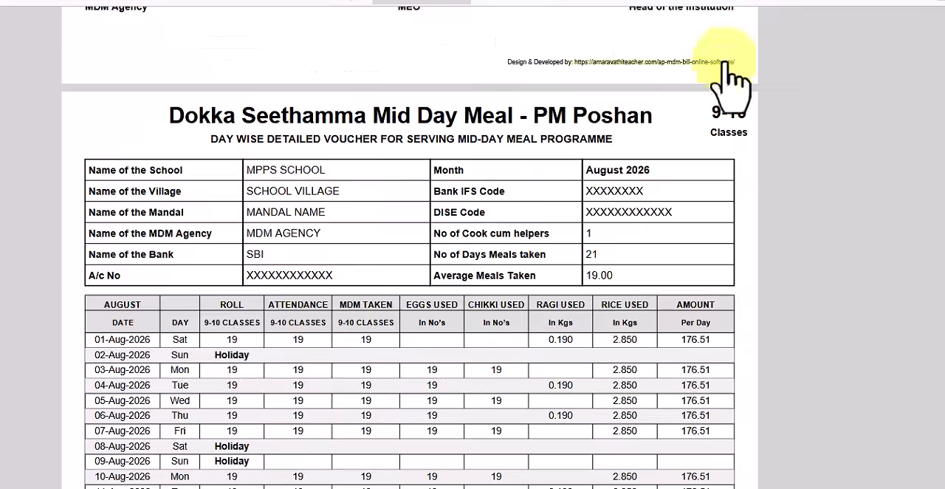
scroll(653, 373, down, 5)
scroll(649, 376, down, 5)
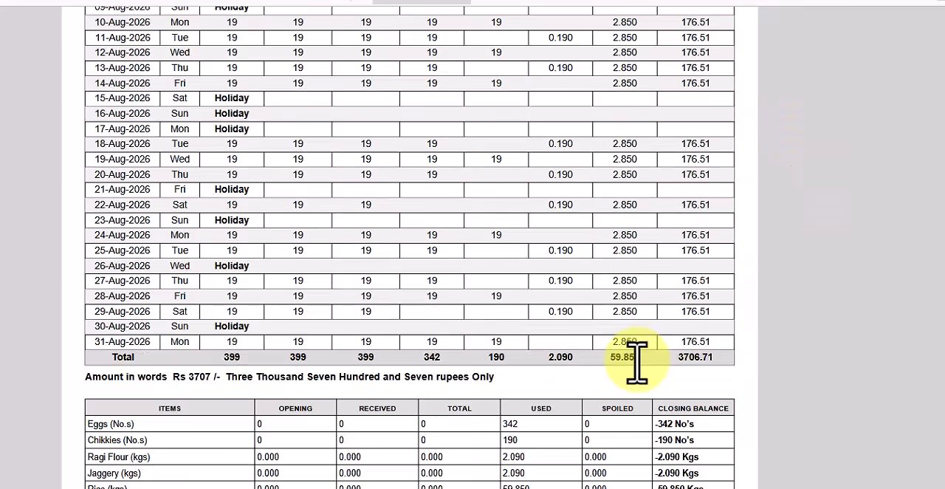
scroll(636, 359, down, 14)
scroll(689, 386, up, 3)
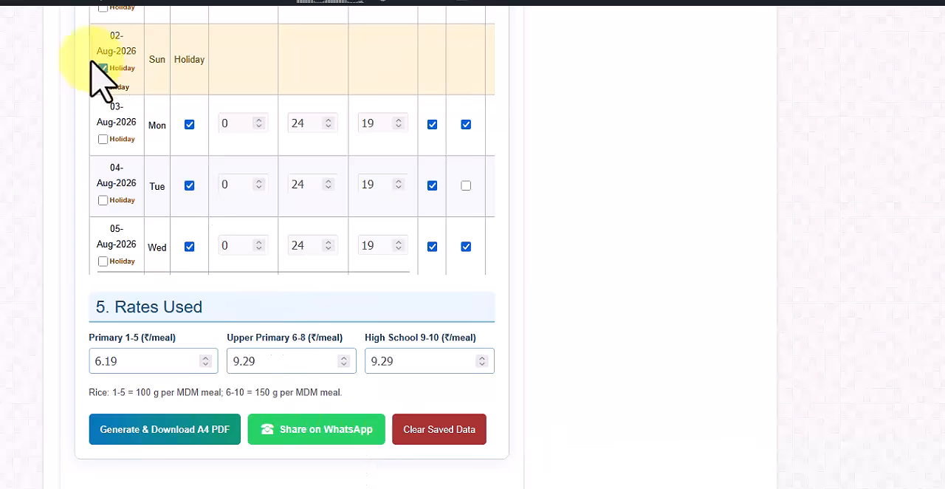
Set the bill period to November 2029 and check the dates and holidays in the daily calendar.
scroll(229, 376, up, 4)
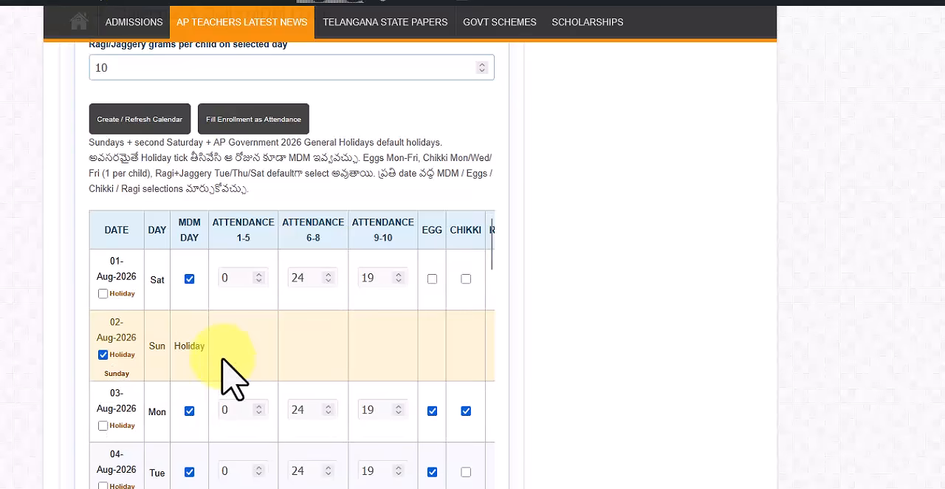
scroll(229, 377, up, 10)
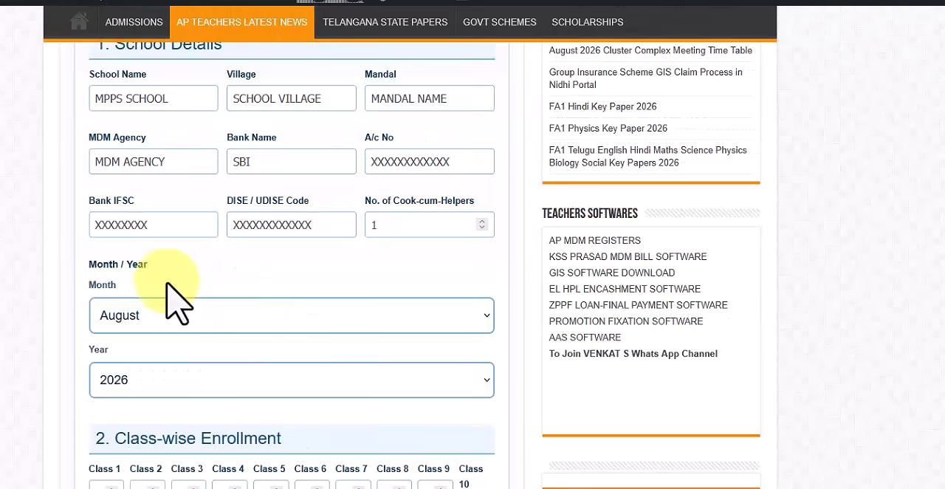
click(177, 314)
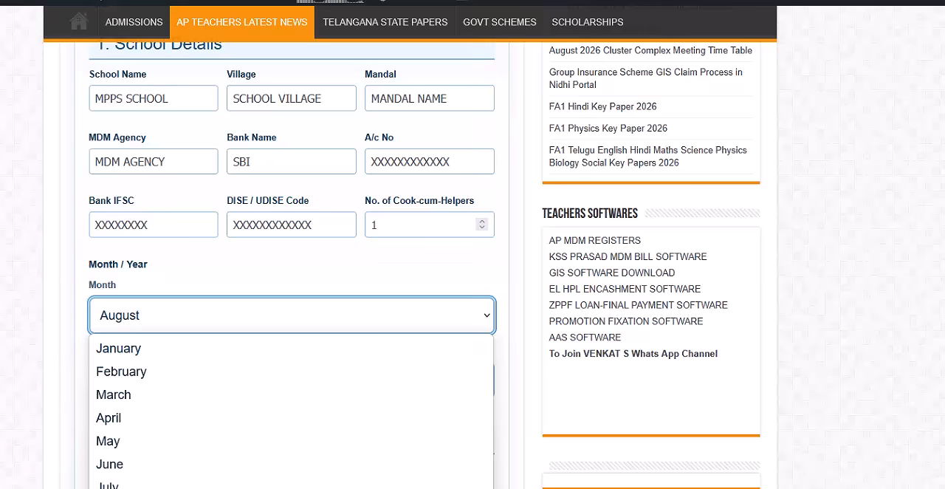
click(190, 486)
click(163, 381)
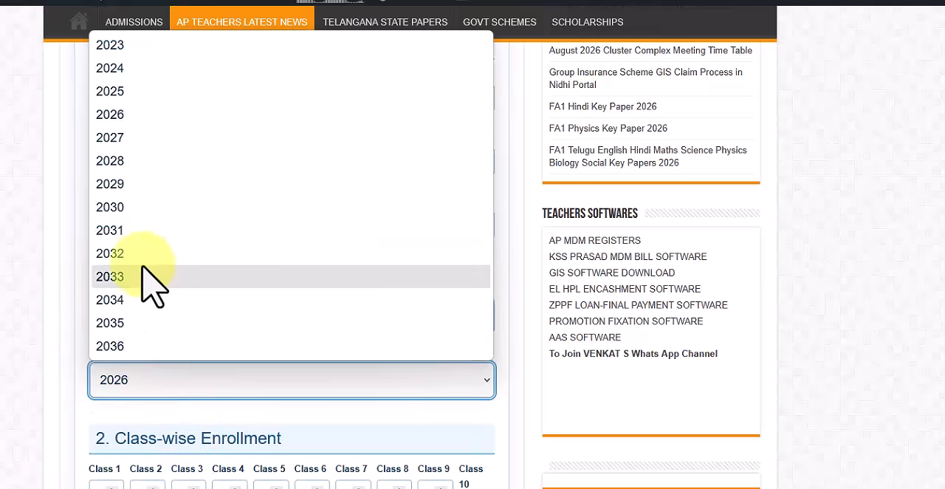
click(141, 184)
scroll(177, 443, down, 12)
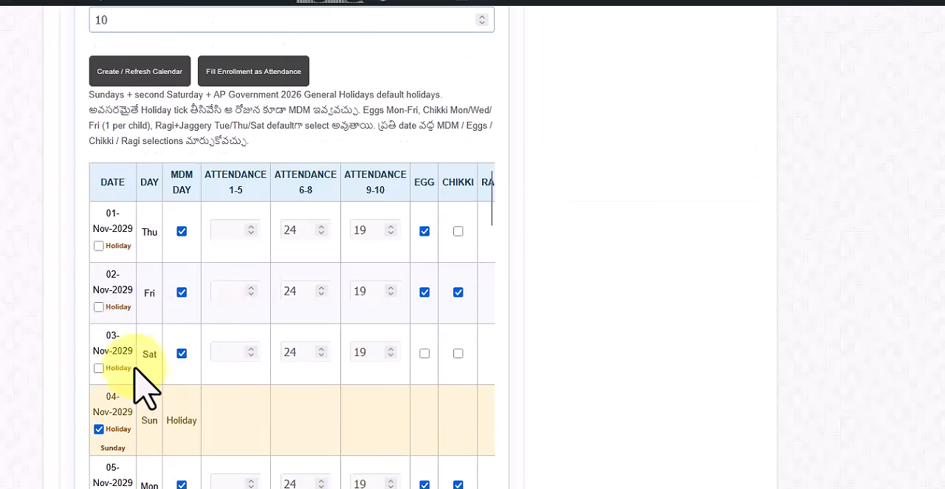
scroll(310, 394, up, 10)
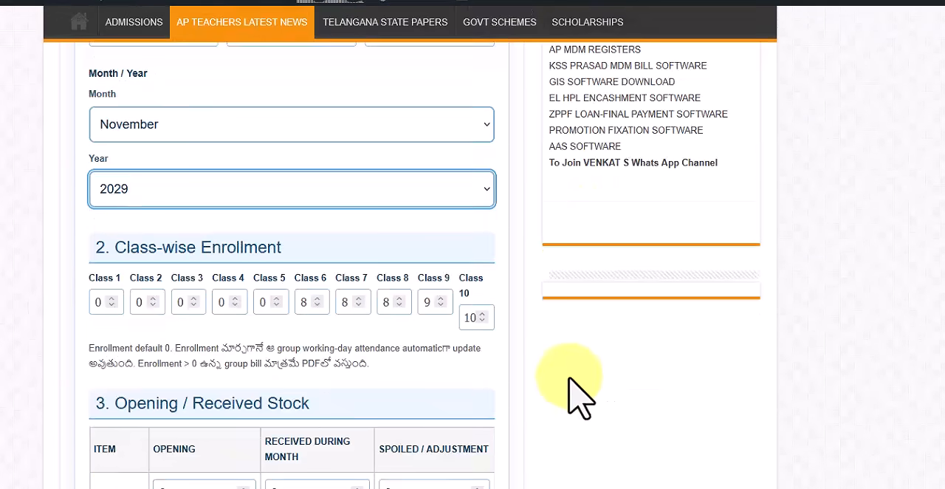
Set the bill year to 2026, keeping November as the month, and go through the bill form down to the daily calendar.
scroll(583, 395, up, 3)
click(169, 382)
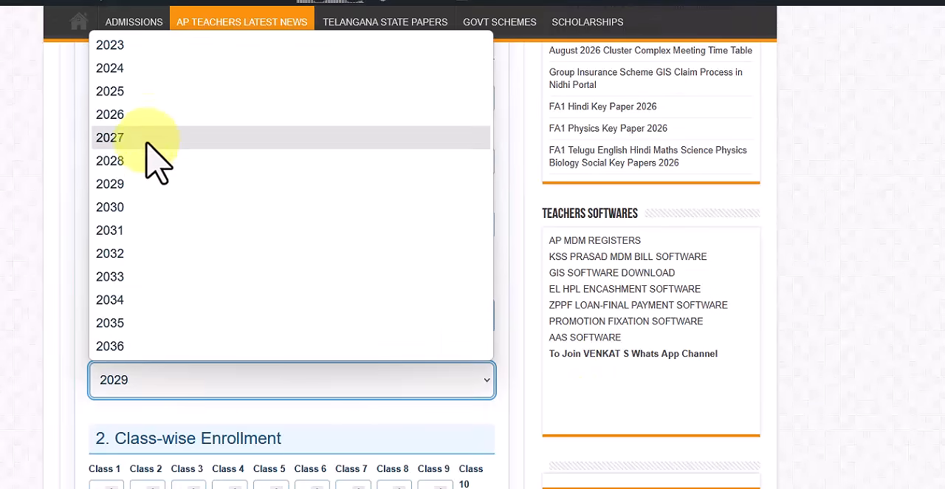
click(148, 116)
scroll(359, 401, down, 5)
scroll(381, 419, down, 6)
scroll(189, 458, down, 2)
scroll(180, 476, down, 8)
scroll(685, 459, down, 5)
scroll(416, 424, down, 4)
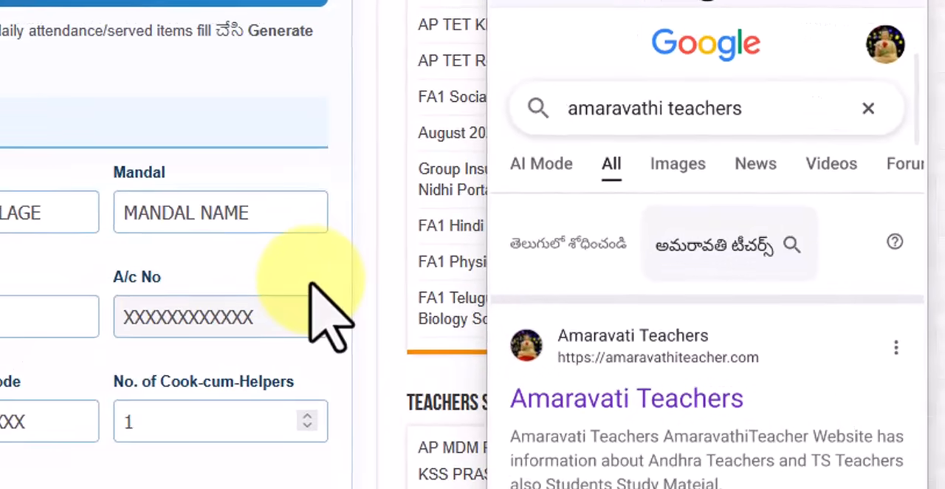
In the phone's browser, open the Amaravati Teachers site from the Google results and go to its AP MDM Online Software bill form.
click(750, 417)
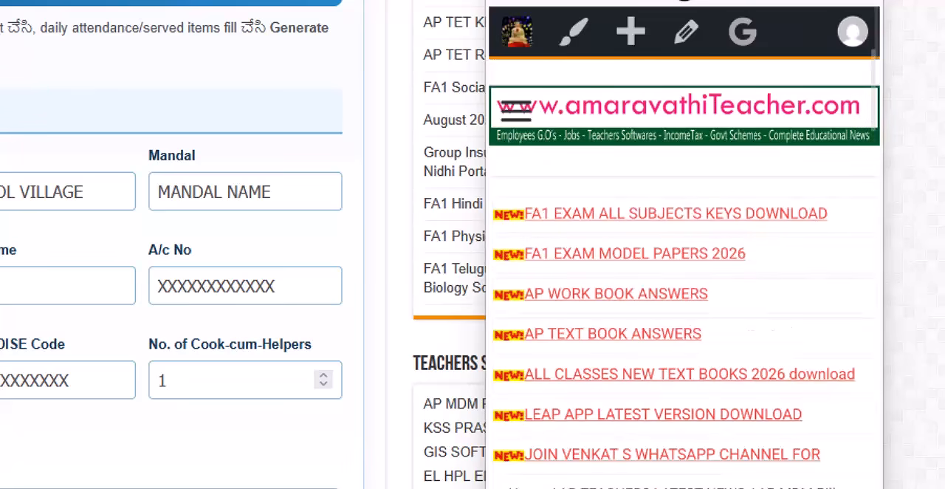
scroll(684, 332, down, 8)
scroll(684, 369, down, 5)
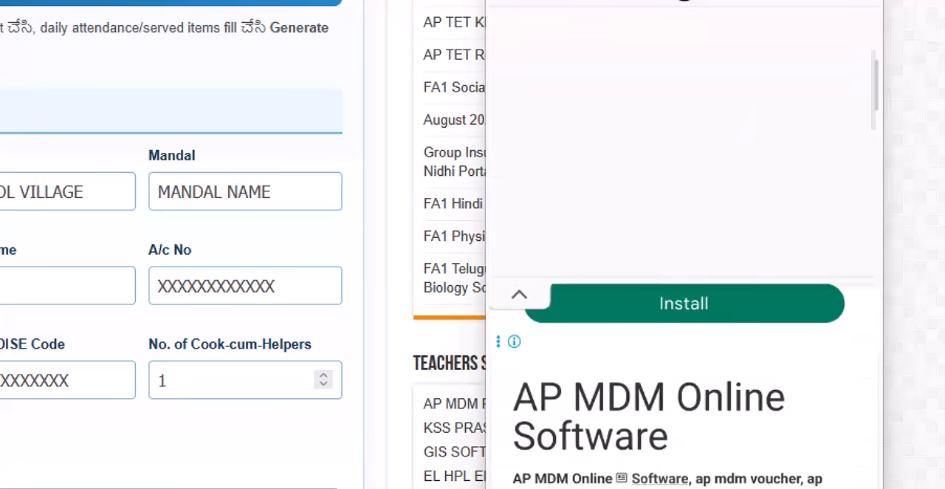
scroll(683, 295, down, 8)
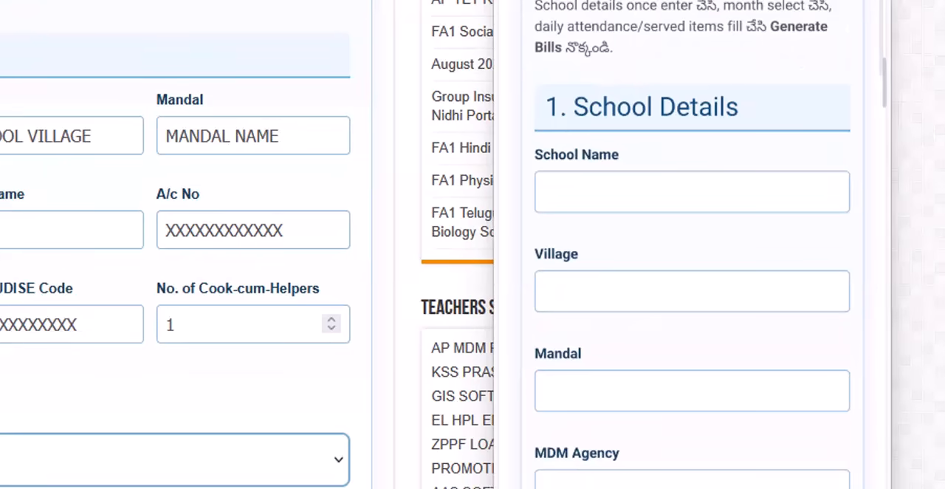
Examine the phone form's school detail fields, month and year selection, class-wise enrollment and stock sections.
scroll(691, 258, down, 5)
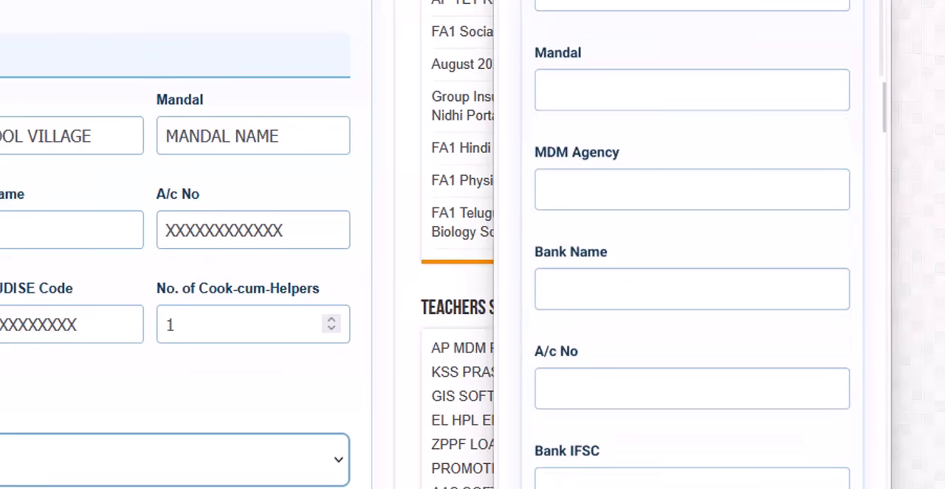
scroll(691, 247, down, 5)
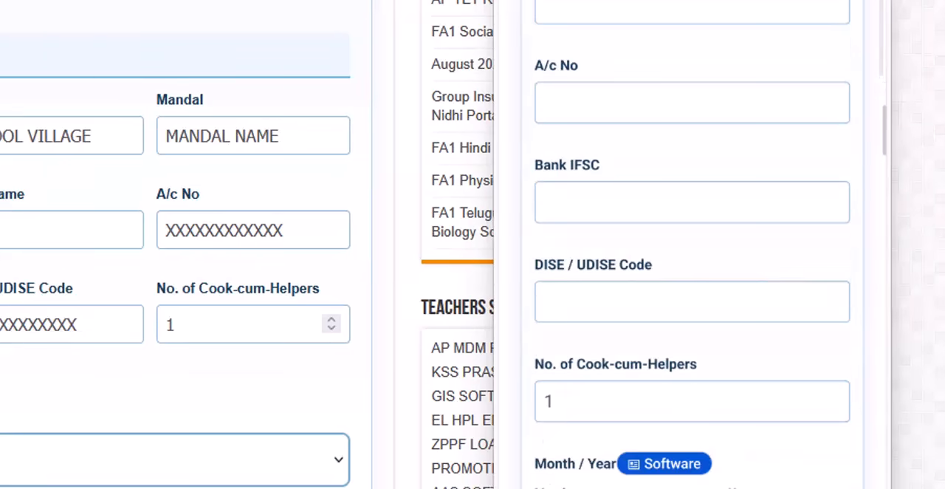
scroll(692, 244, down, 3)
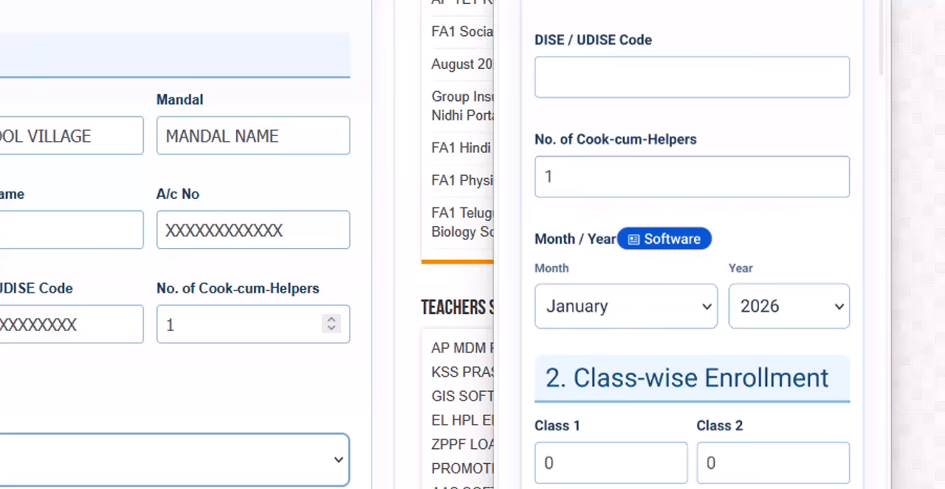
scroll(692, 244, down, 5)
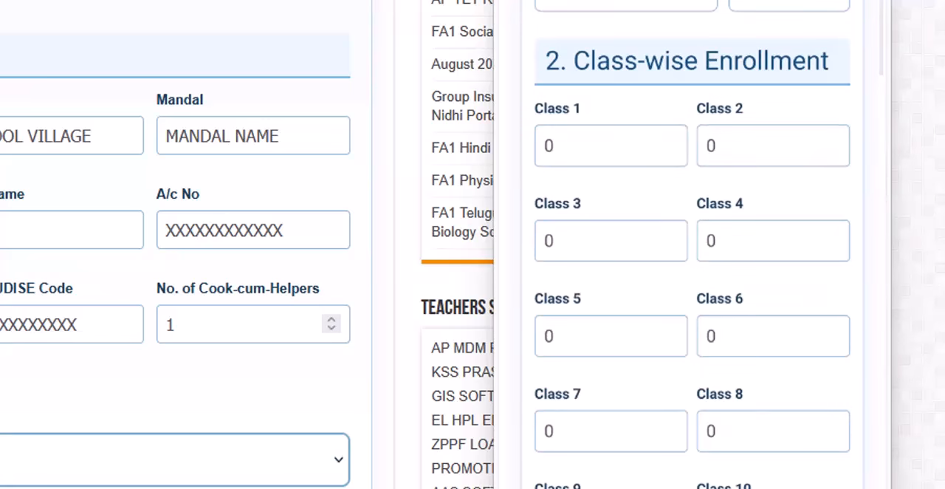
scroll(692, 244, down, 3)
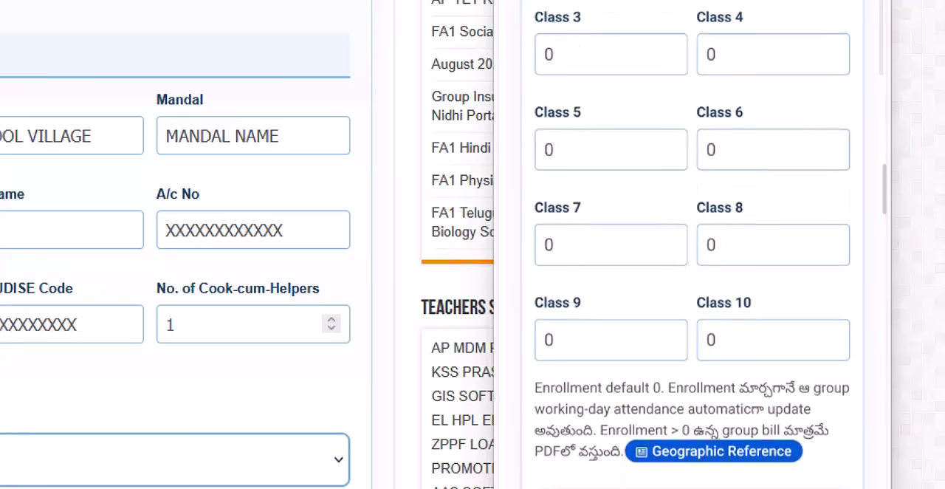
scroll(692, 245, down, 6)
scroll(692, 317, right, 5)
scroll(691, 317, left, 5)
scroll(691, 265, down, 15)
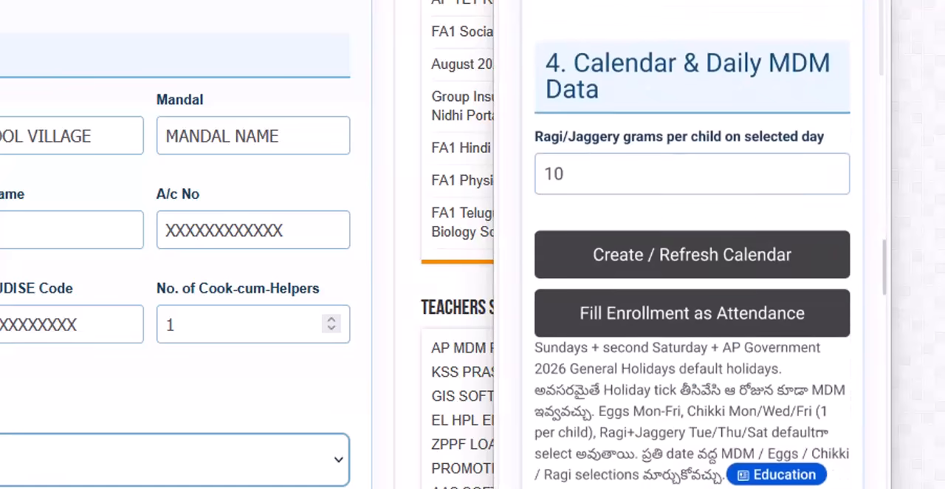
Check the phone form's January 2026 calendar, including the MDM day, attendance, egg, chikki and ragi+jaggery columns.
scroll(692, 265, down, 3)
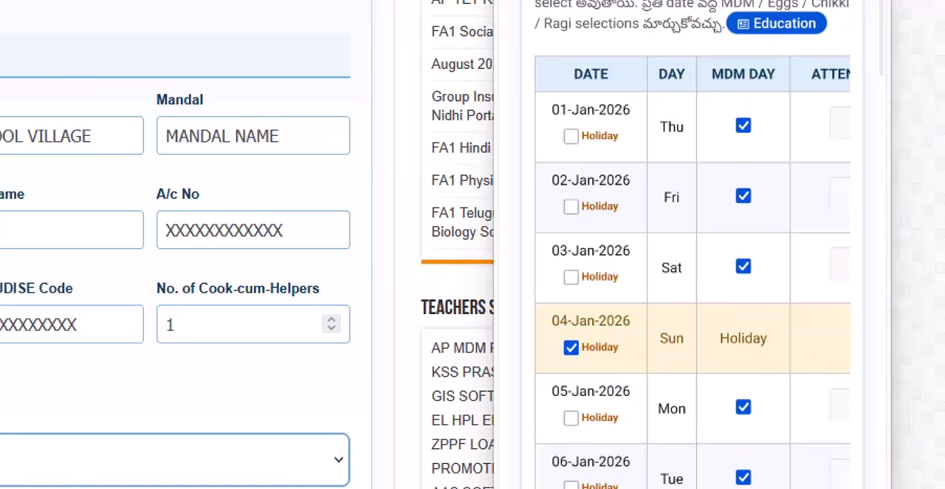
scroll(691, 273, right, 5)
scroll(692, 273, left, 5)
scroll(691, 273, right, 4)
scroll(692, 272, right, 8)
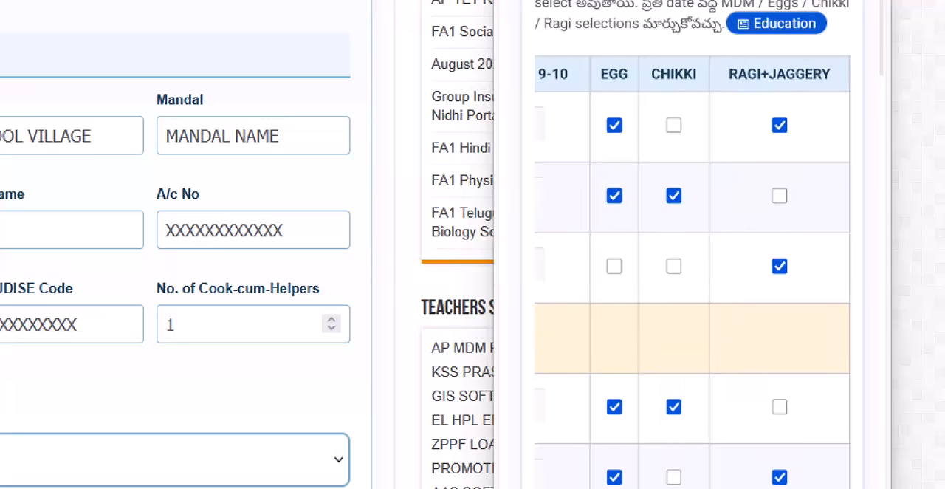
scroll(692, 273, left, 10)
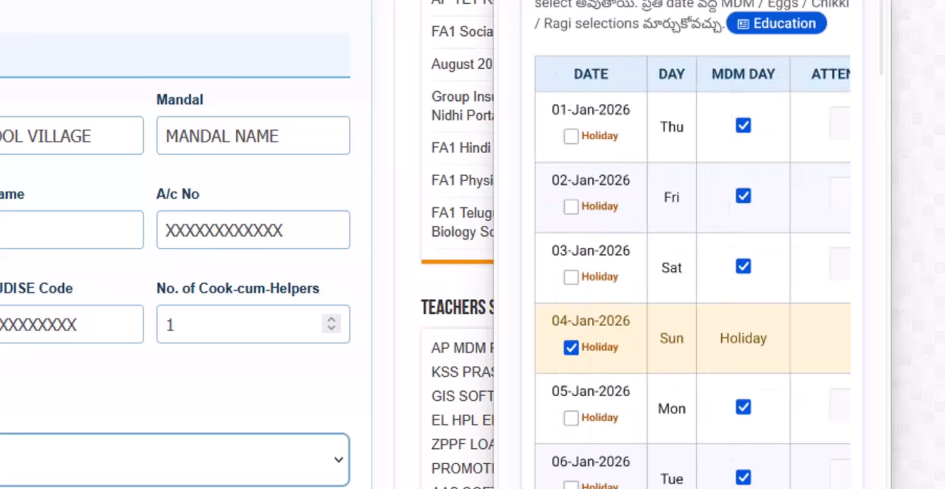
scroll(691, 273, right, 3)
Return to class-wise enrollment on the phone form and enter a total of 25 for Classes 1-5, filling the daily attendance.
scroll(692, 273, up, 3)
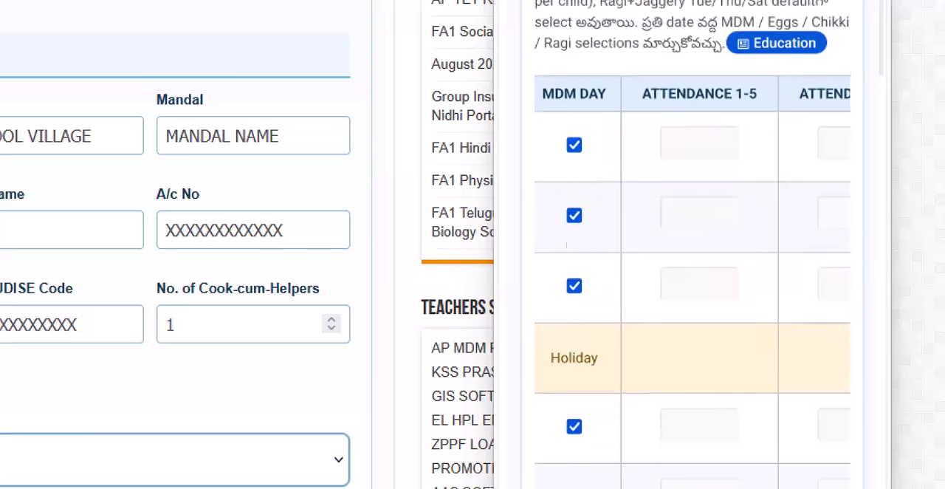
scroll(692, 272, up, 10)
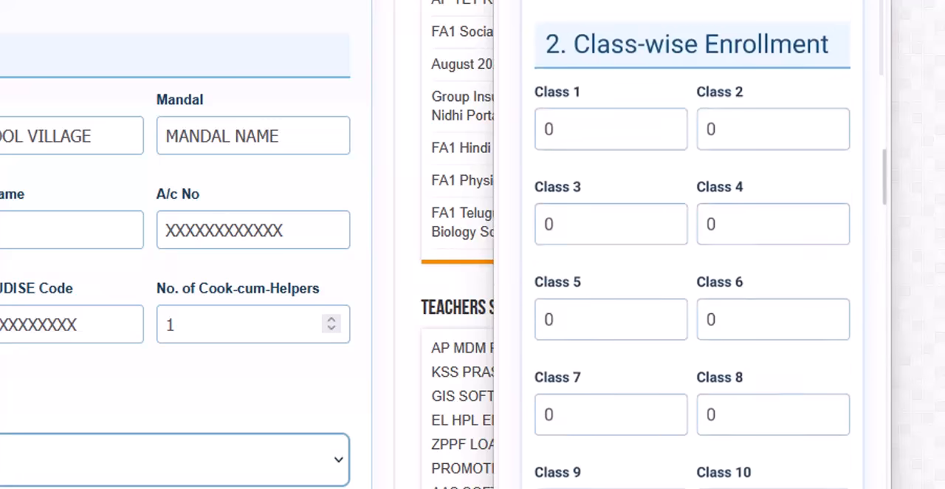
scroll(692, 272, up, 1)
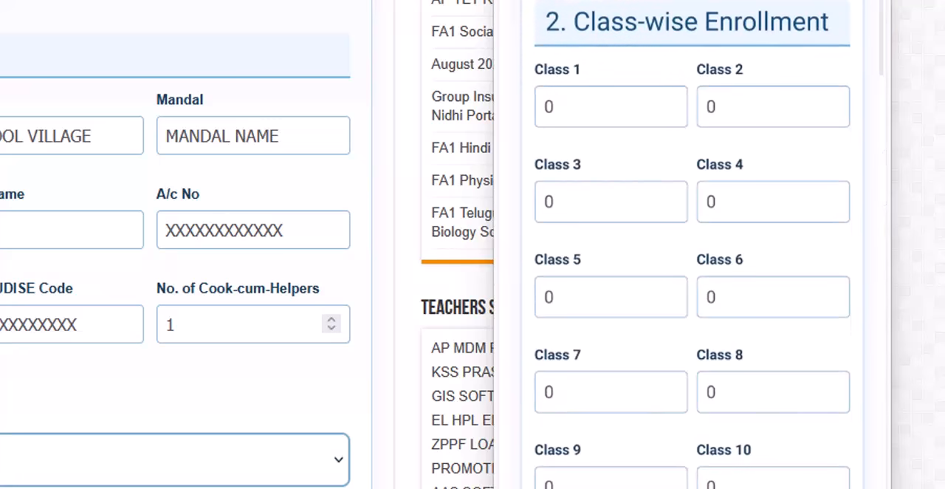
scroll(692, 273, down, 14)
scroll(691, 273, up, 3)
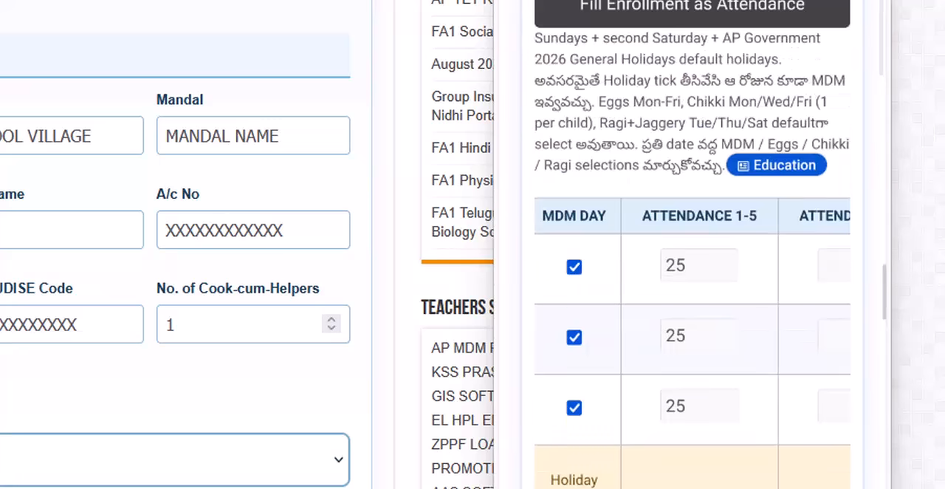
Review the filled attendance and the per-meal rates on the phone form, and generate the A4 PDF bill.
scroll(691, 272, down, 10)
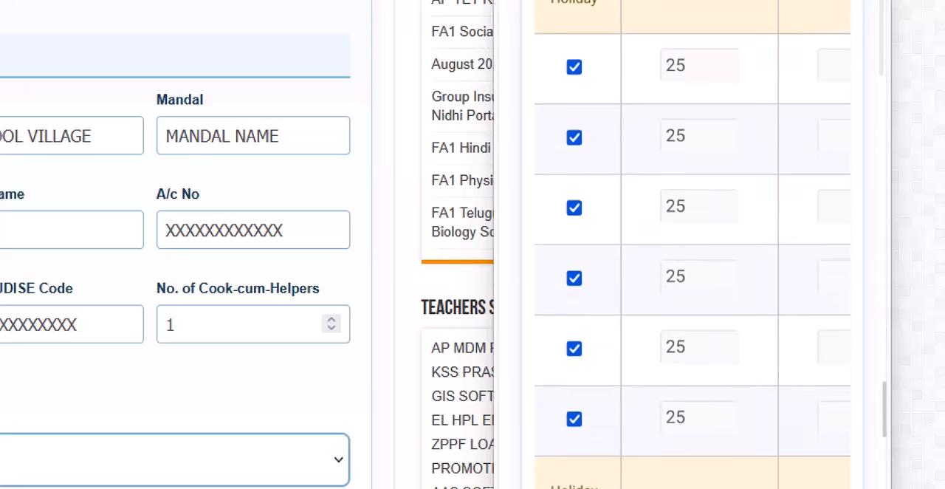
scroll(691, 272, down, 6)
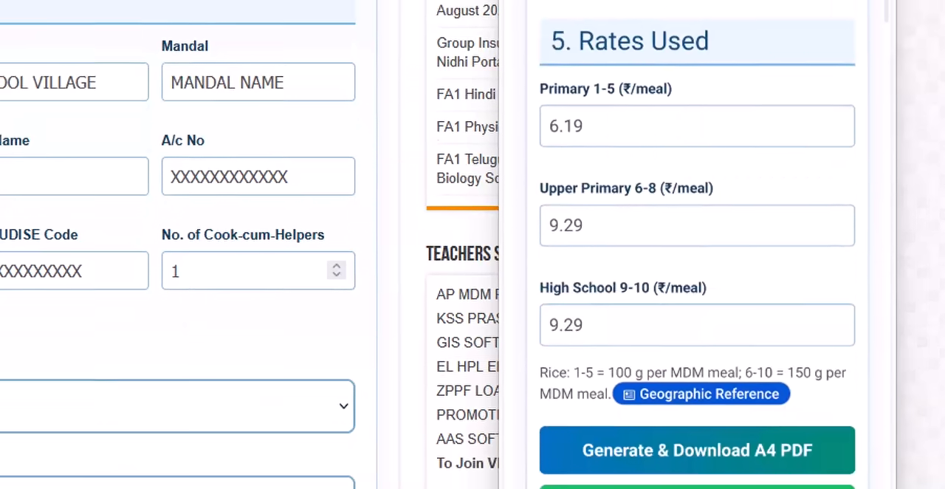
scroll(708, 272, down, 3)
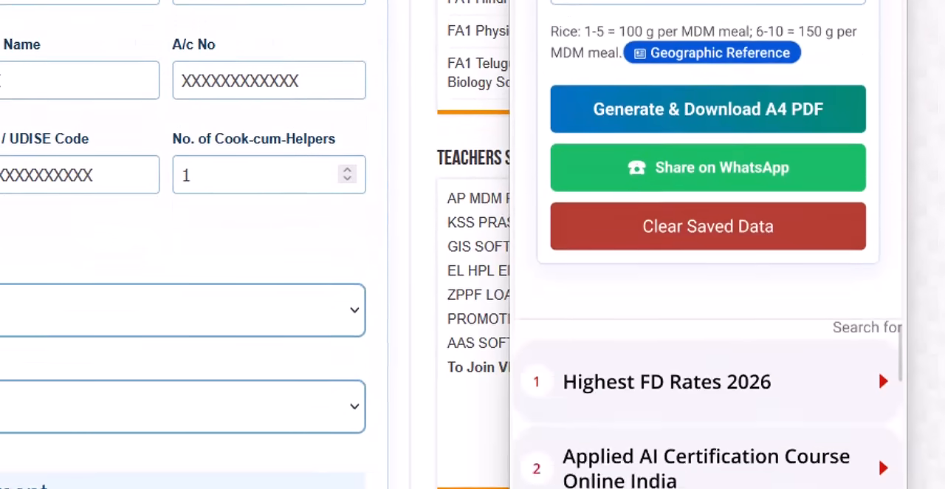
scroll(708, 272, up, 2)
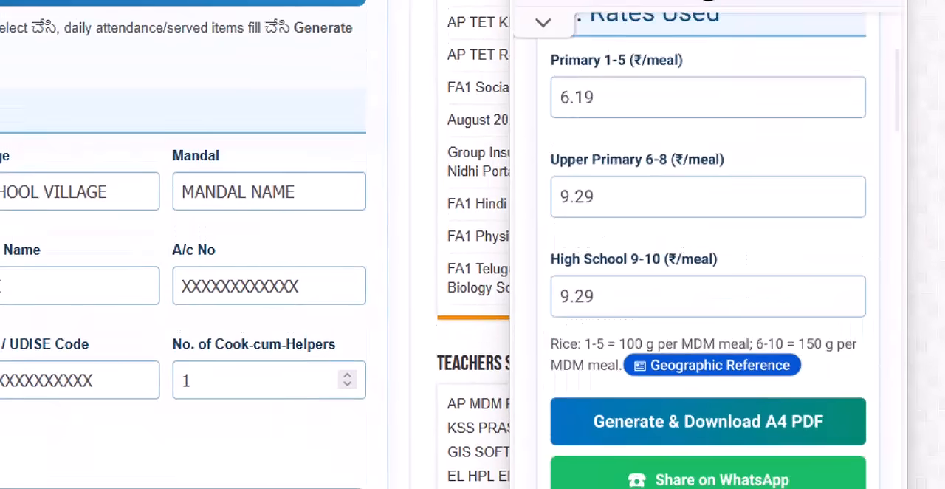
click(708, 421)
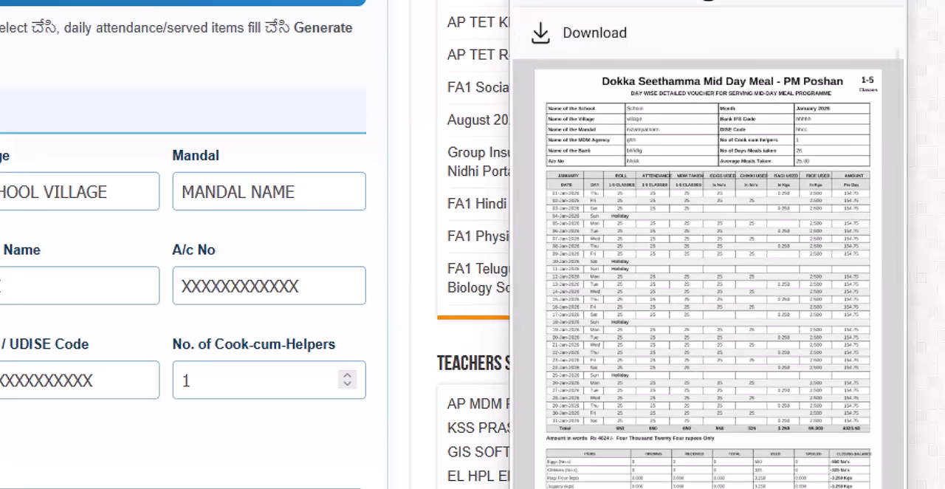
Zoom into the Classes 1-5 voucher for January 2026 and examine its school details, daily entries, item usage and amounts.
double_click(667, 148)
scroll(707, 273, left, 5)
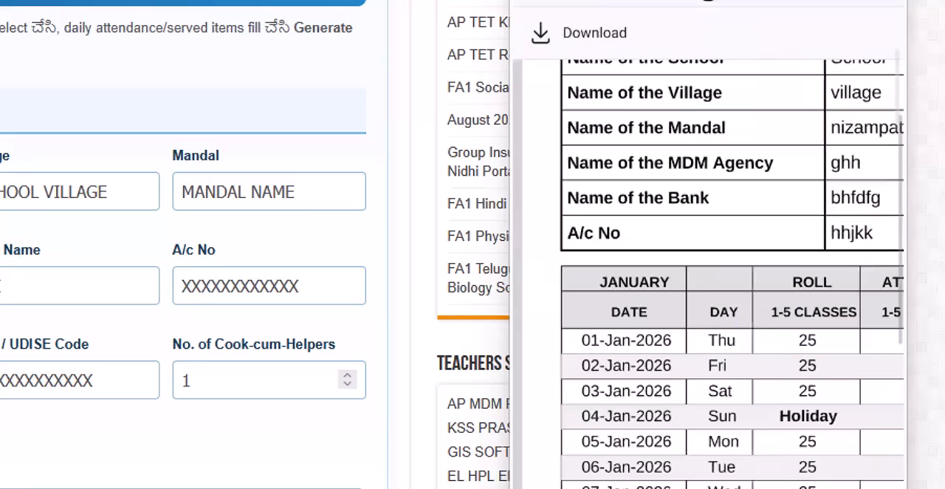
scroll(707, 273, up, 3)
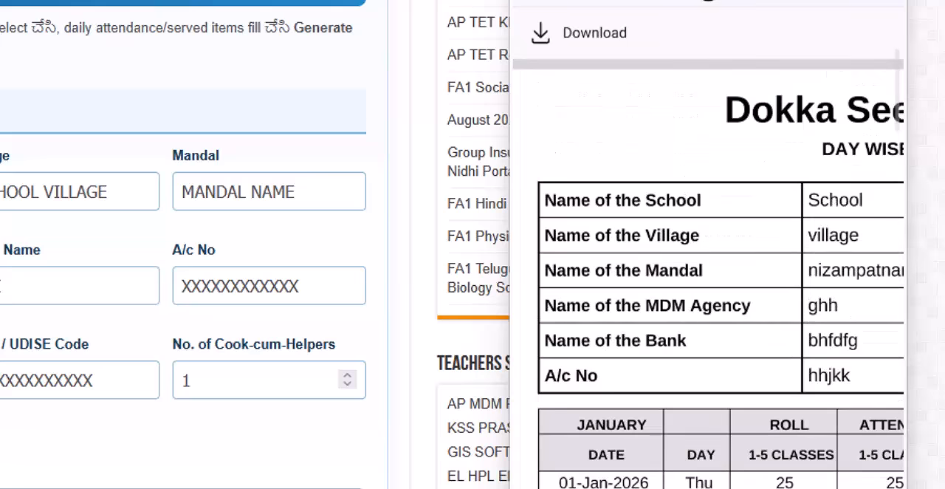
scroll(707, 273, right, 4)
scroll(707, 273, down, 3)
scroll(708, 273, down, 2)
scroll(707, 273, up, 3)
scroll(707, 273, down, 4)
scroll(707, 273, right, 3)
scroll(707, 274, down, 3)
scroll(707, 273, up, 4)
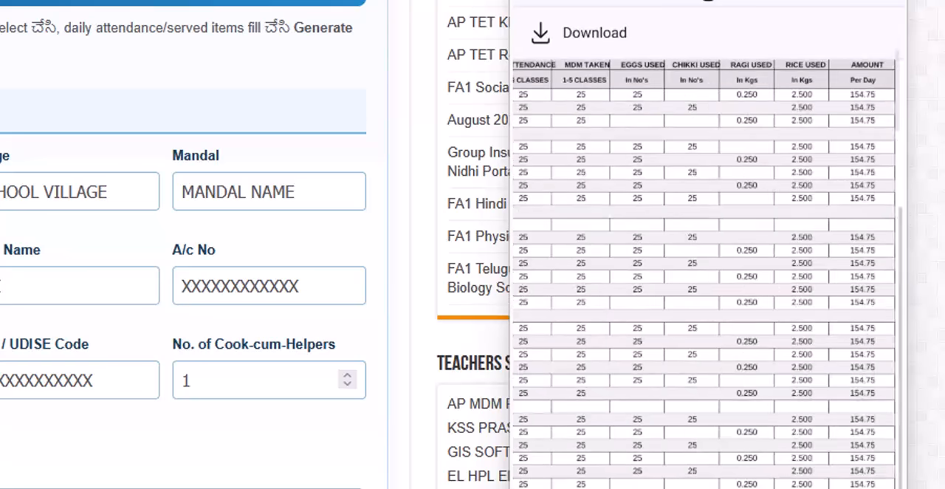
scroll(707, 273, left, 3)
scroll(707, 273, up, 8)
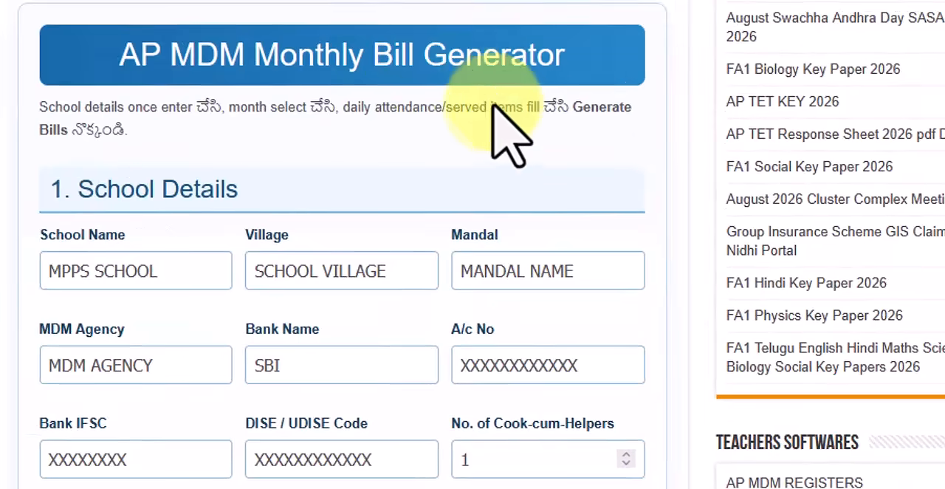
Return to the desktop bill form and check the November 2026 calendar entries and the rates section below it.
scroll(487, 155, down, 15)
scroll(487, 177, down, 15)
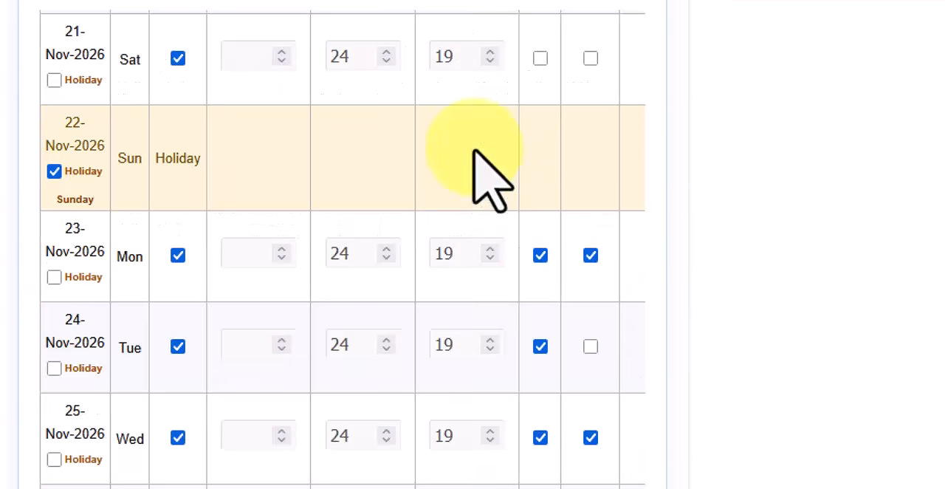
scroll(194, 137, down, 5)
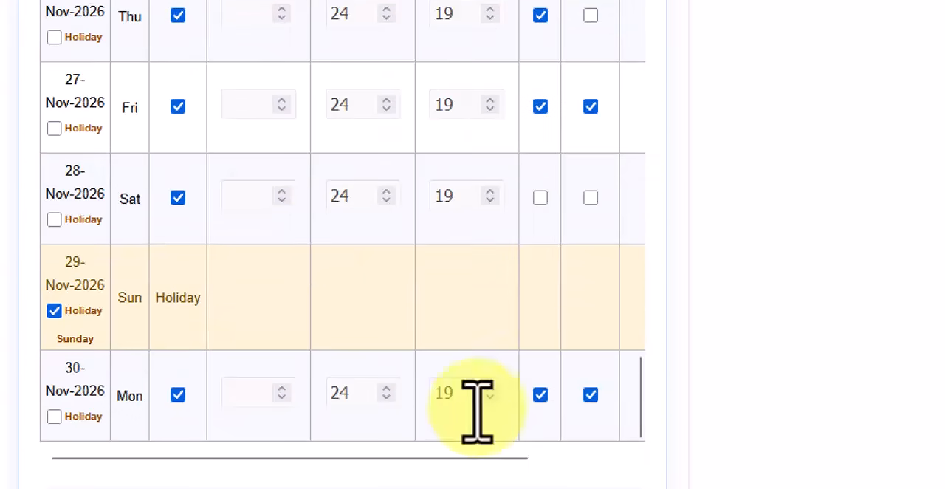
scroll(561, 402, down, 2)
scroll(605, 339, up, 1)
scroll(917, 443, up, 1)
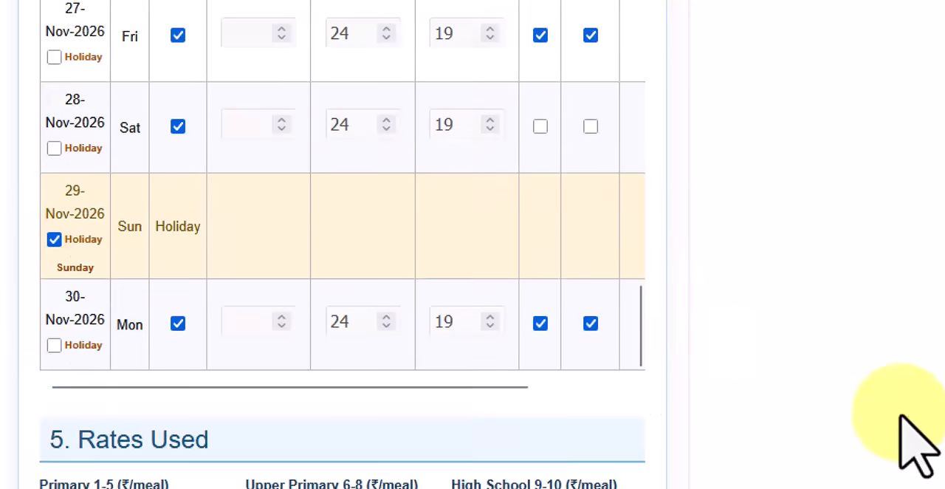
scroll(755, 421, down, 2)
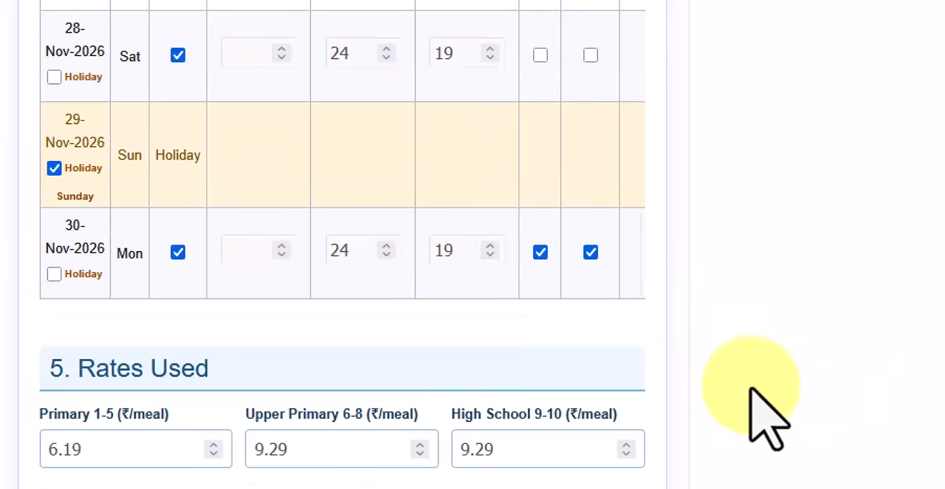